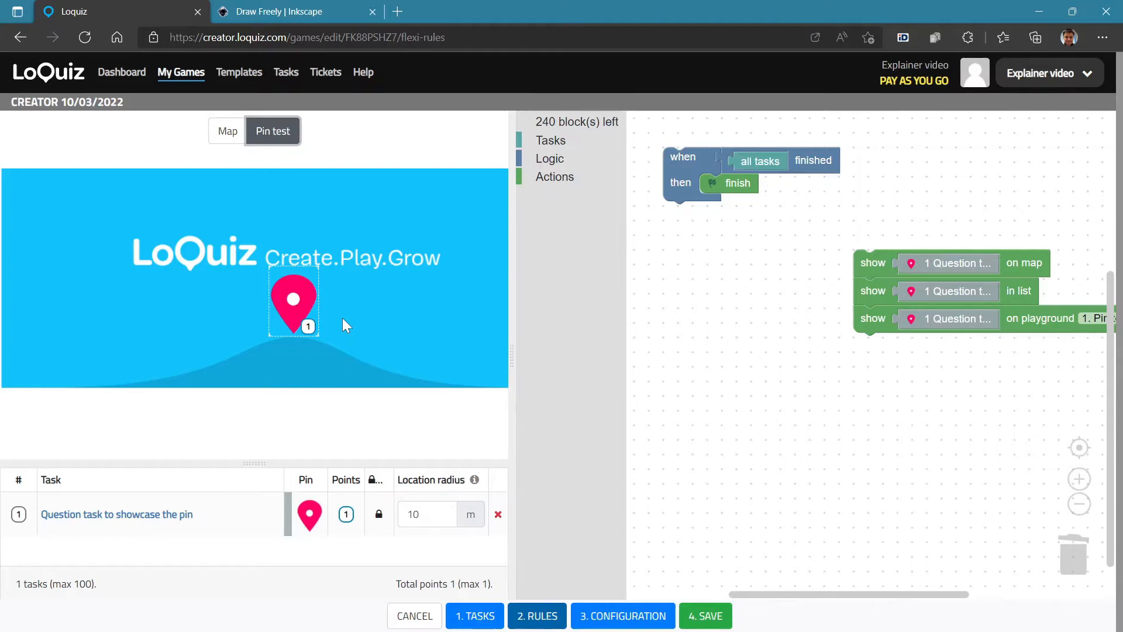
Step: Move the stack of three show blocks beneath the all-tasks-finished rule and switch to the Inkscape website
left_click_drag(868, 262, 720, 247)
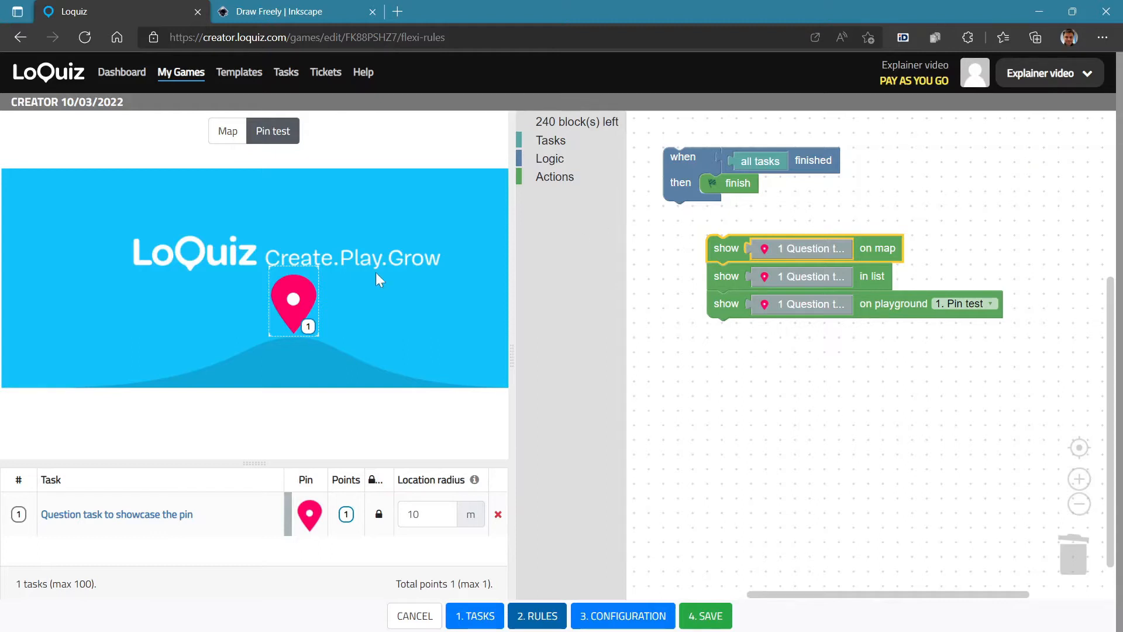
left_click(297, 12)
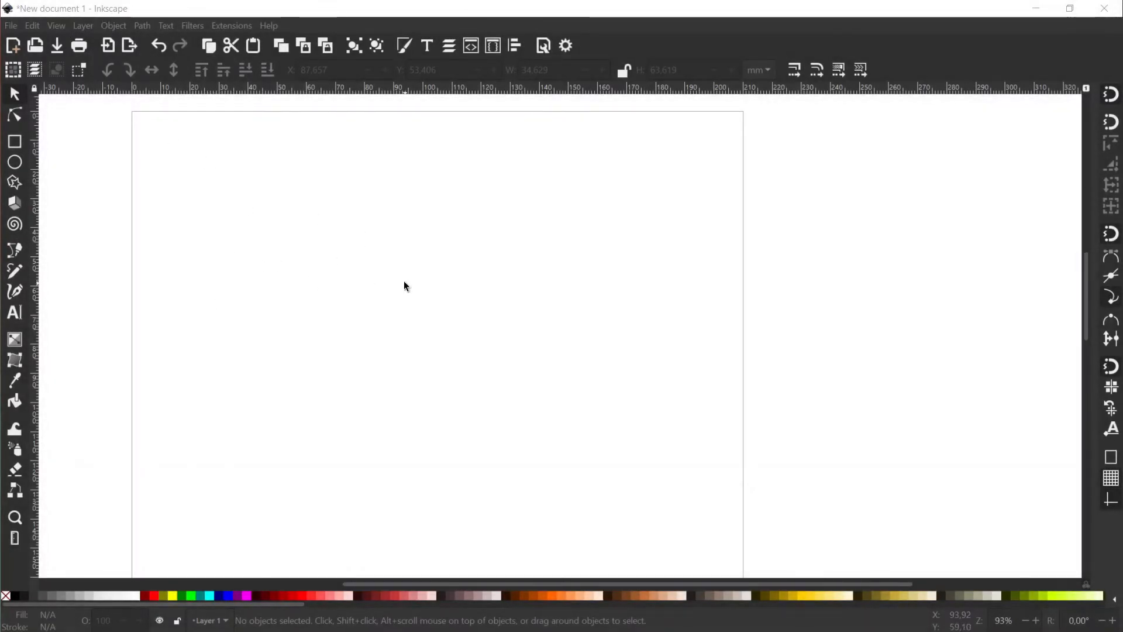
Step: In Inkscape, draw a straight vertical path about 48 mm long in the page's upper half and close it at its start point
left_click(15, 252)
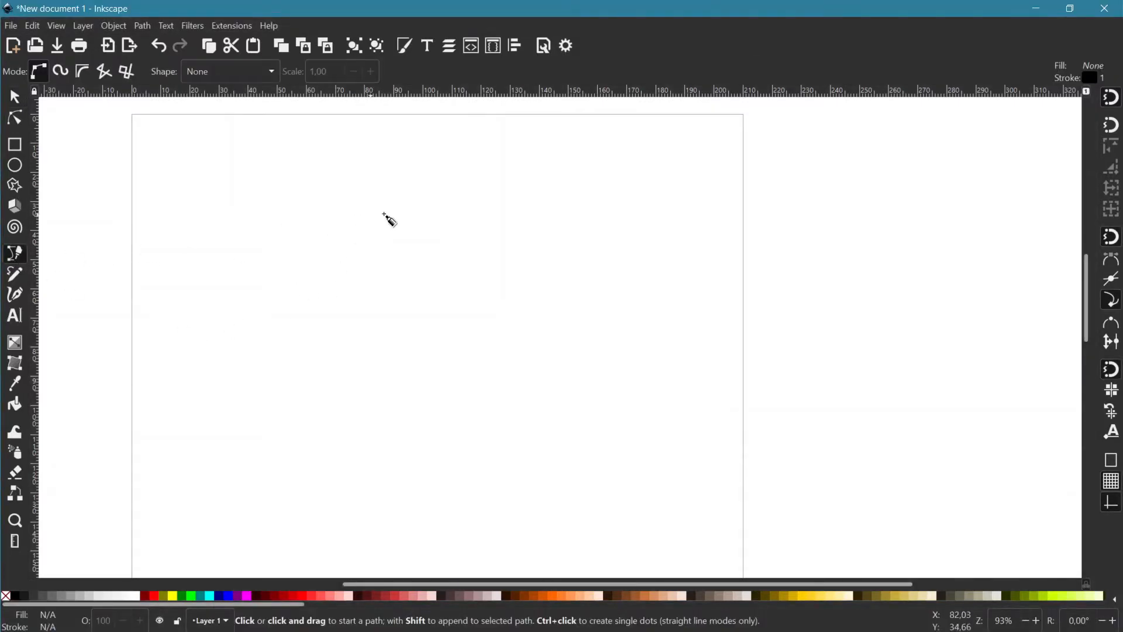
left_click(415, 229)
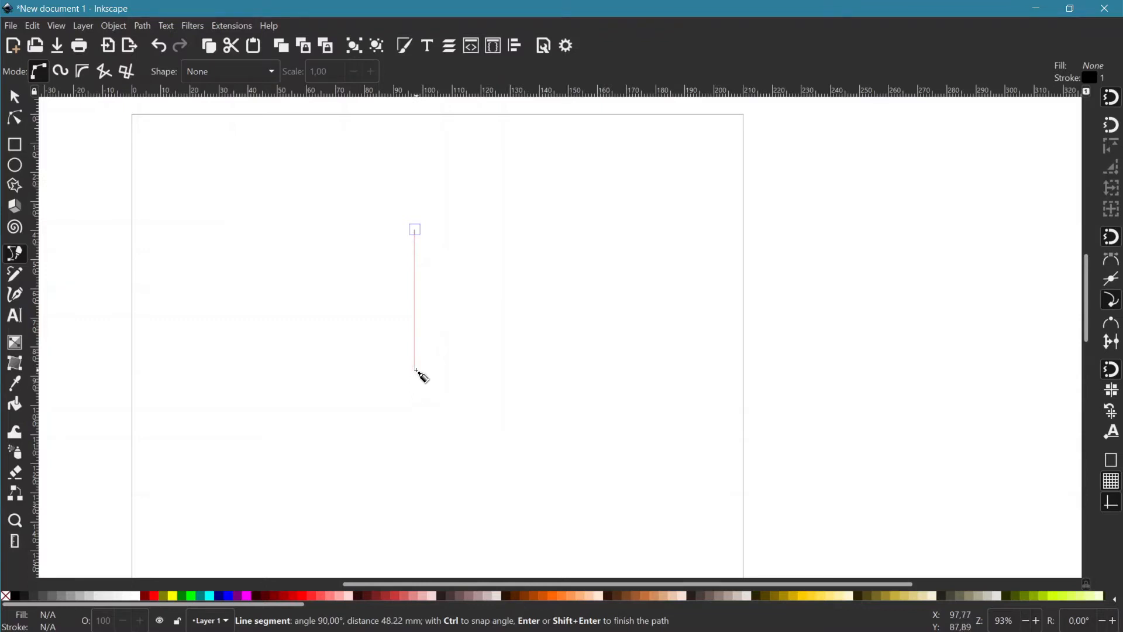
left_click(416, 371)
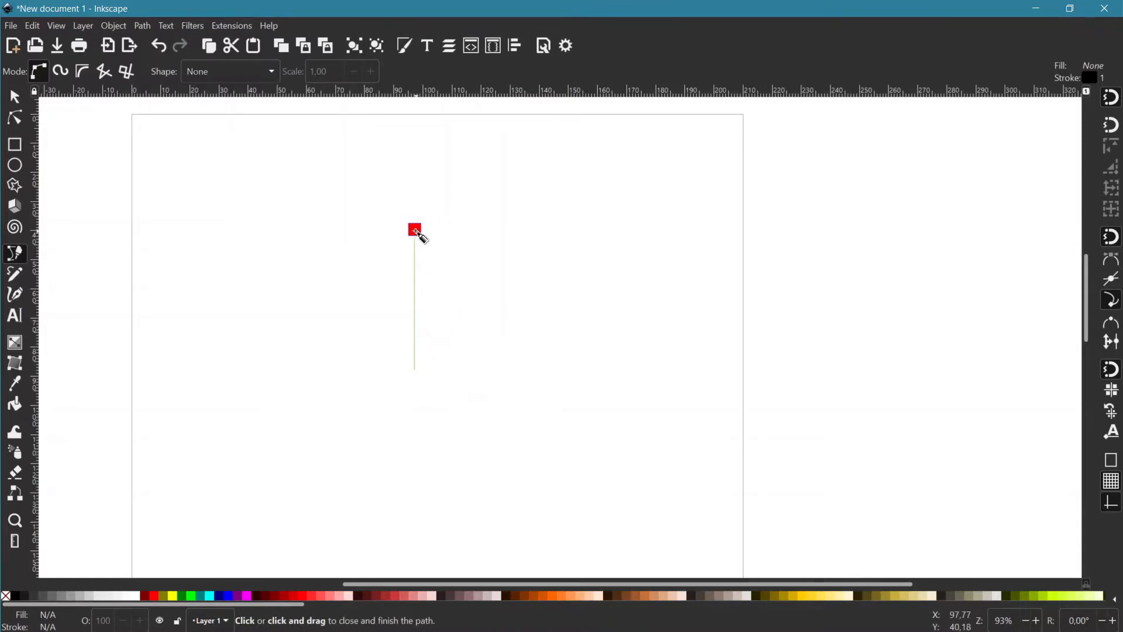
left_click(416, 230)
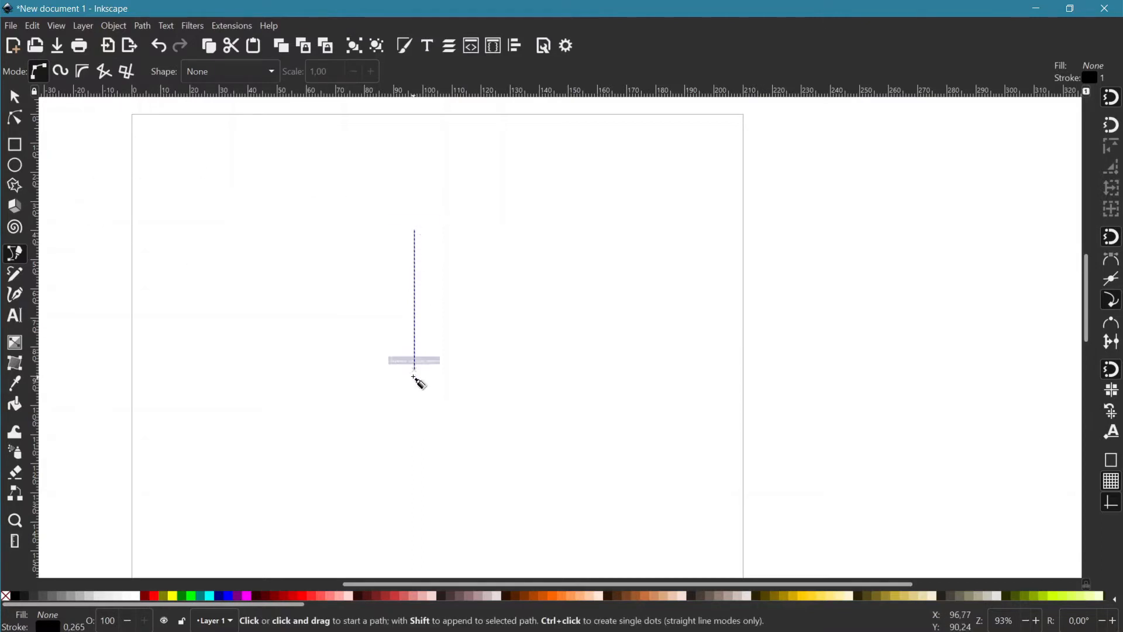
Step: Make the path's upper node symmetric and pull its handles out horizontally about 29 mm to form a teardrop
left_click(16, 119)
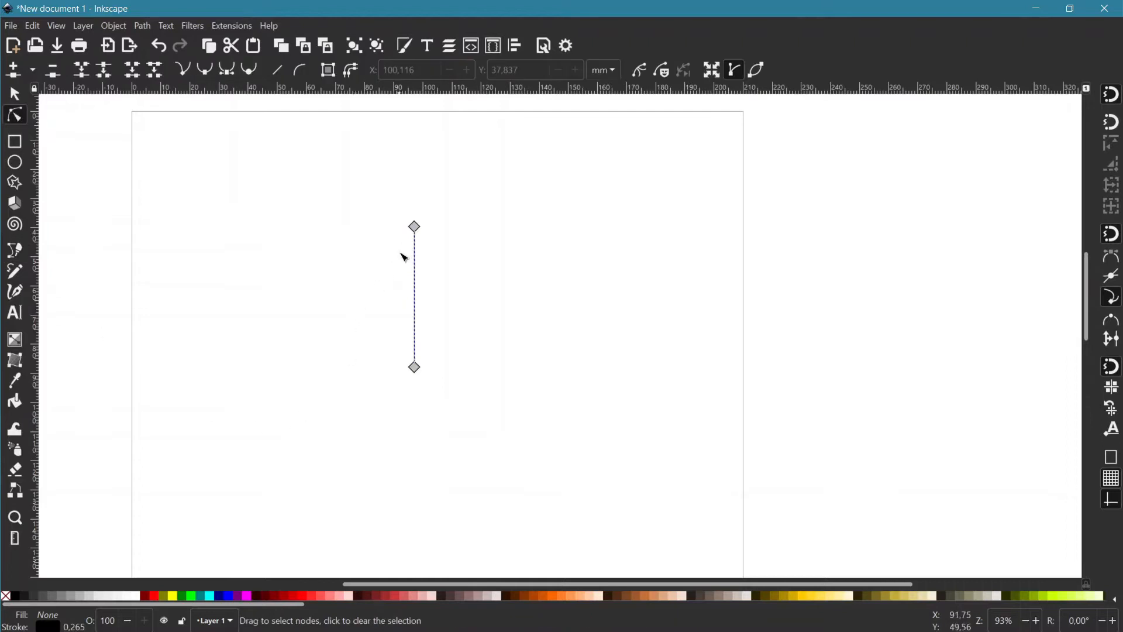
left_click(419, 233)
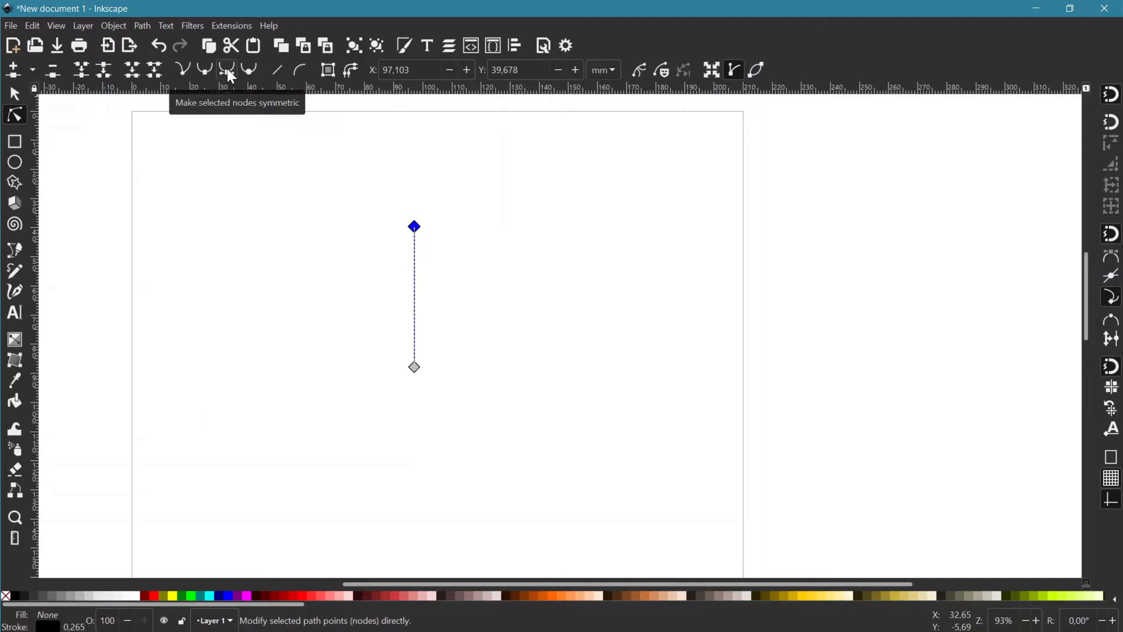
left_click(228, 69)
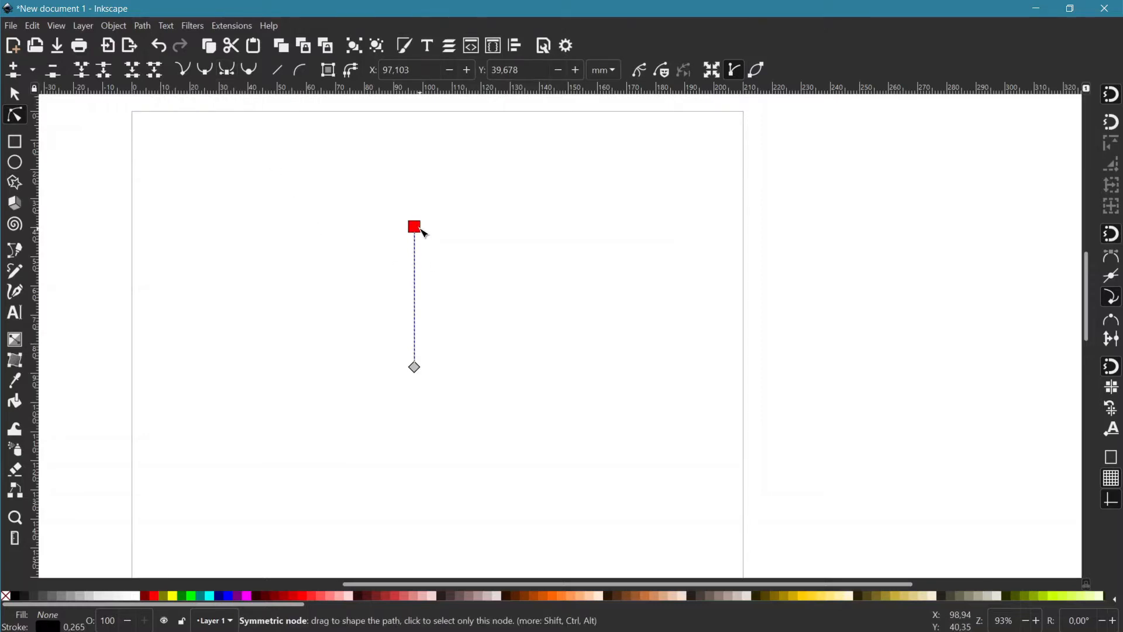
left_click_drag(421, 232, 507, 234)
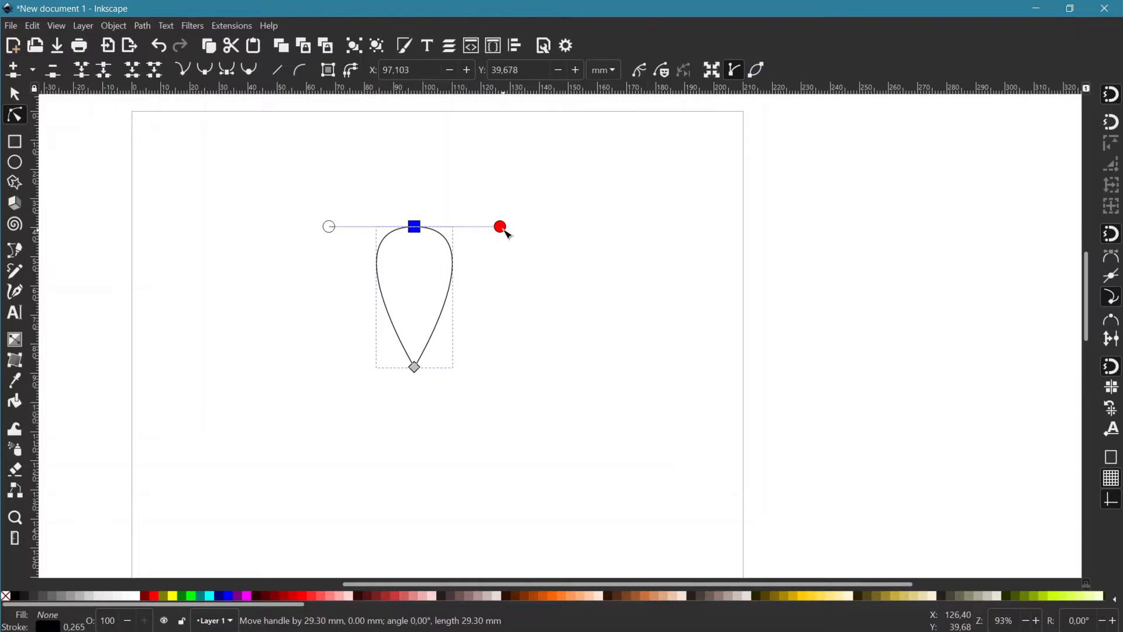
left_click_drag(506, 233, 506, 233)
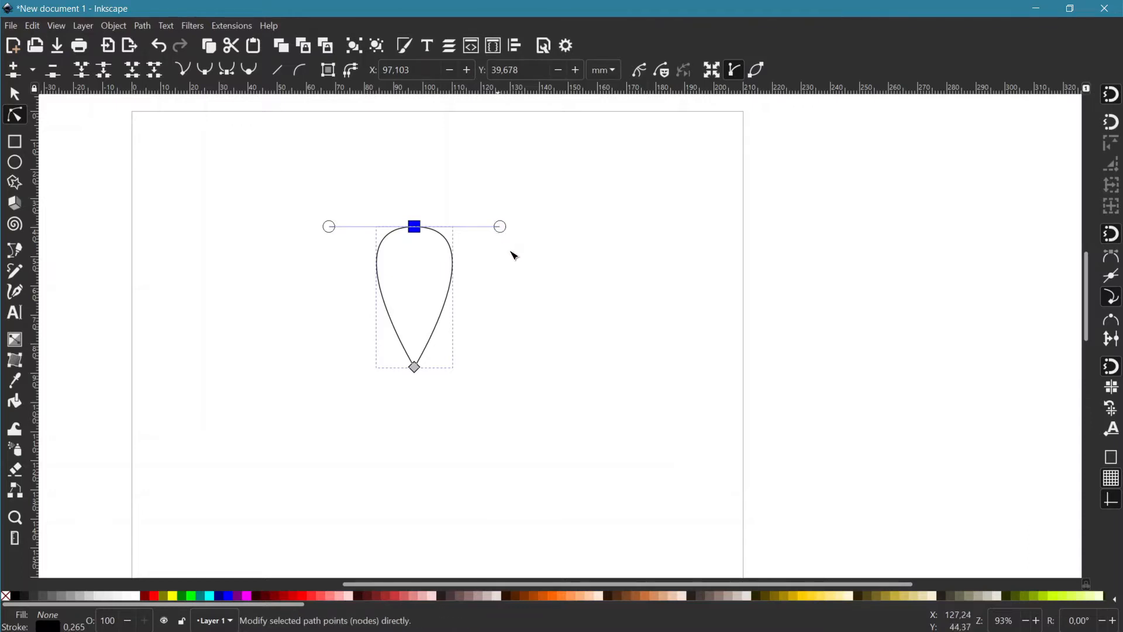
Step: Fill the teardrop with red and remove its stroke
left_click(17, 95)
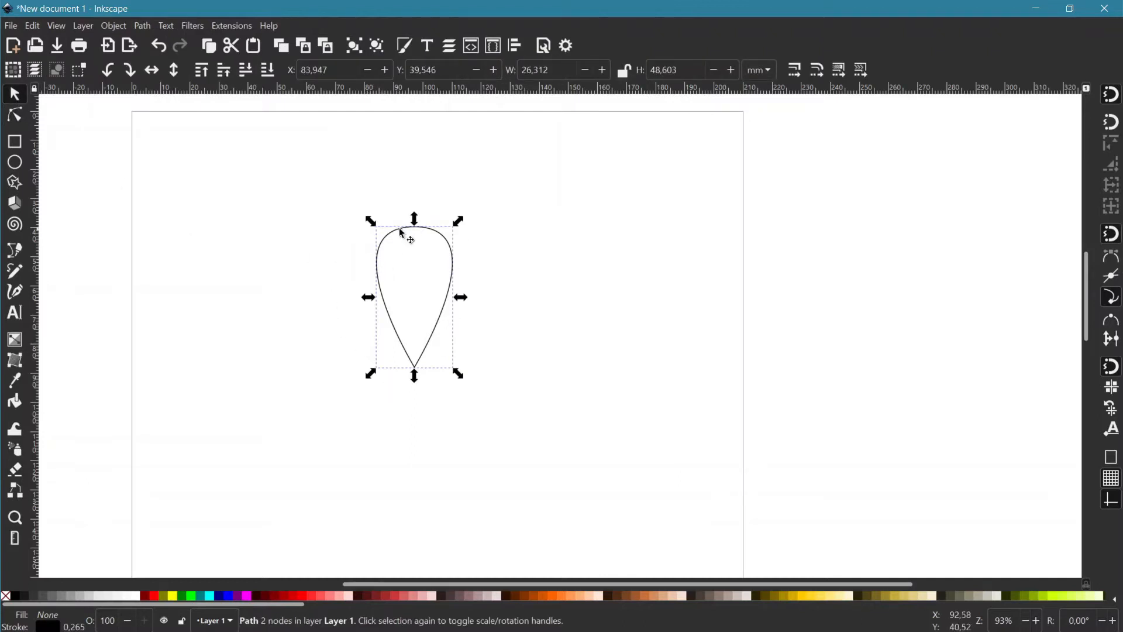
left_click(155, 598)
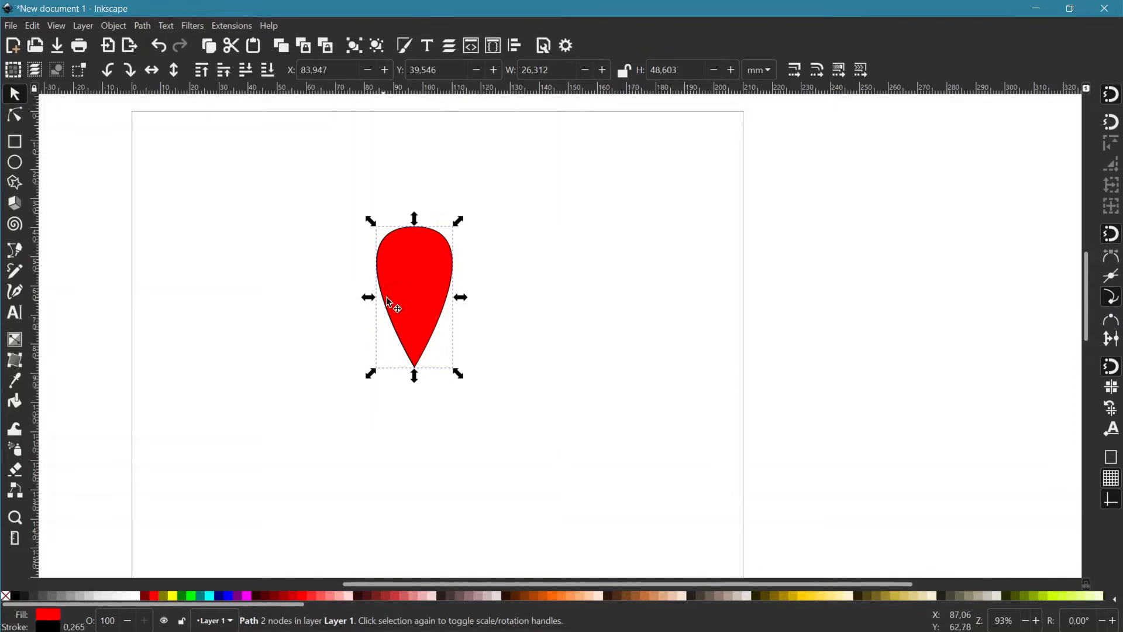
key("shift")
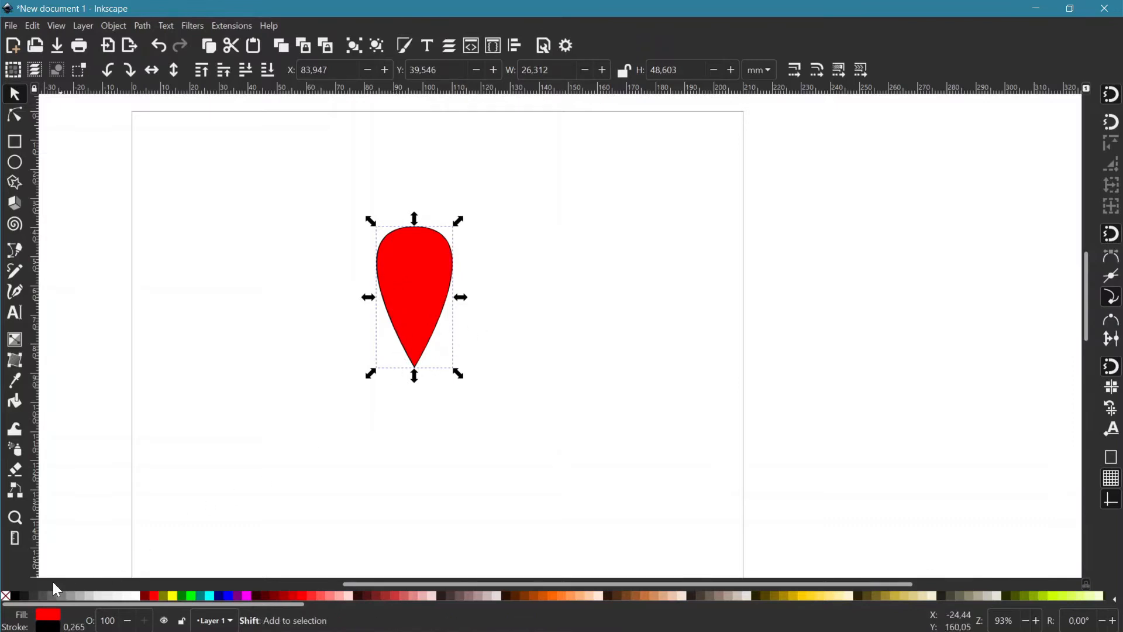
left_click(7, 602, "shift")
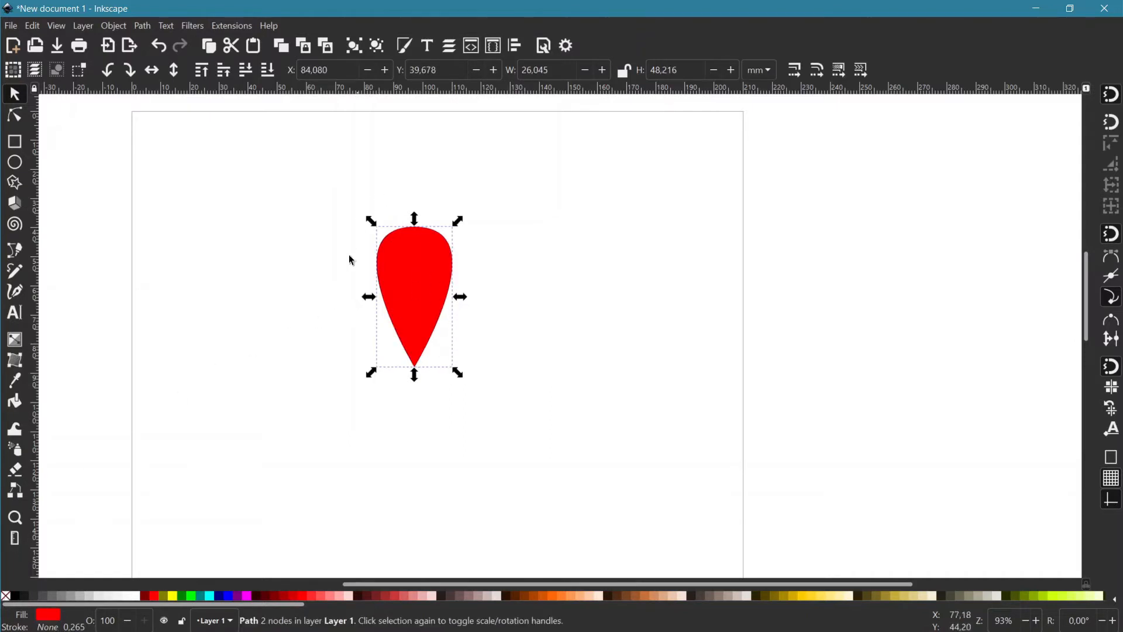
left_click(326, 249)
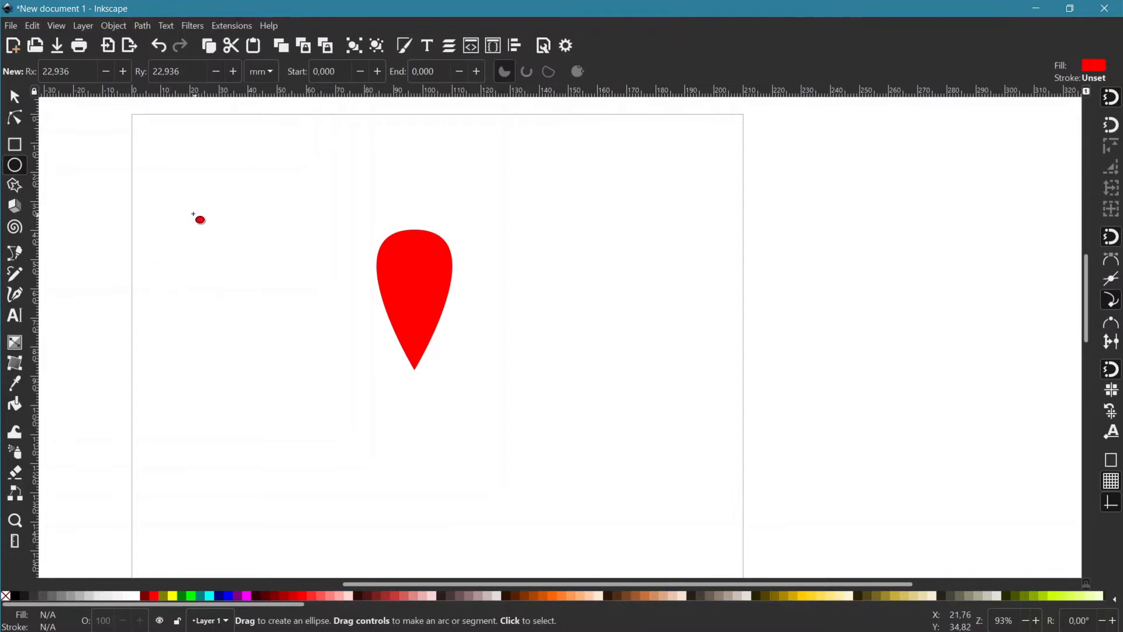
Step: Draw a circle about 29 mm in diameter beside the teardrop and fill it with lime green
mouse_move(176, 194)
left_mouse_down()
mouse_move(211, 226)
mouse_move(257, 229)
mouse_move(239, 271)
mouse_move(227, 256)
mouse_move(259, 283)
left_mouse_up()
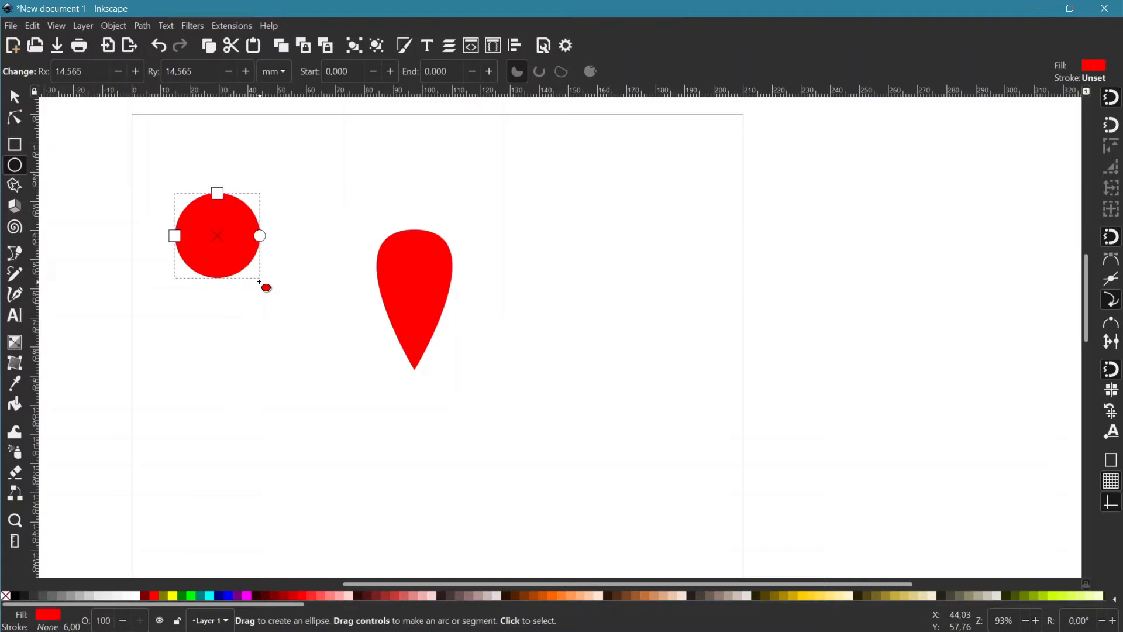
left_click(14, 100)
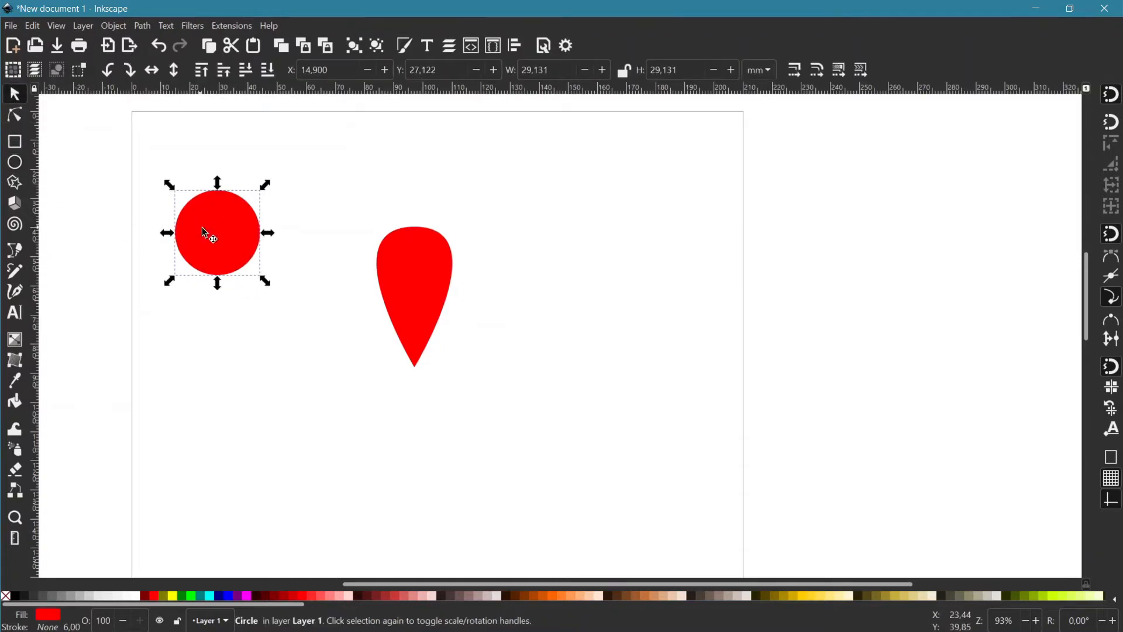
left_click(191, 596)
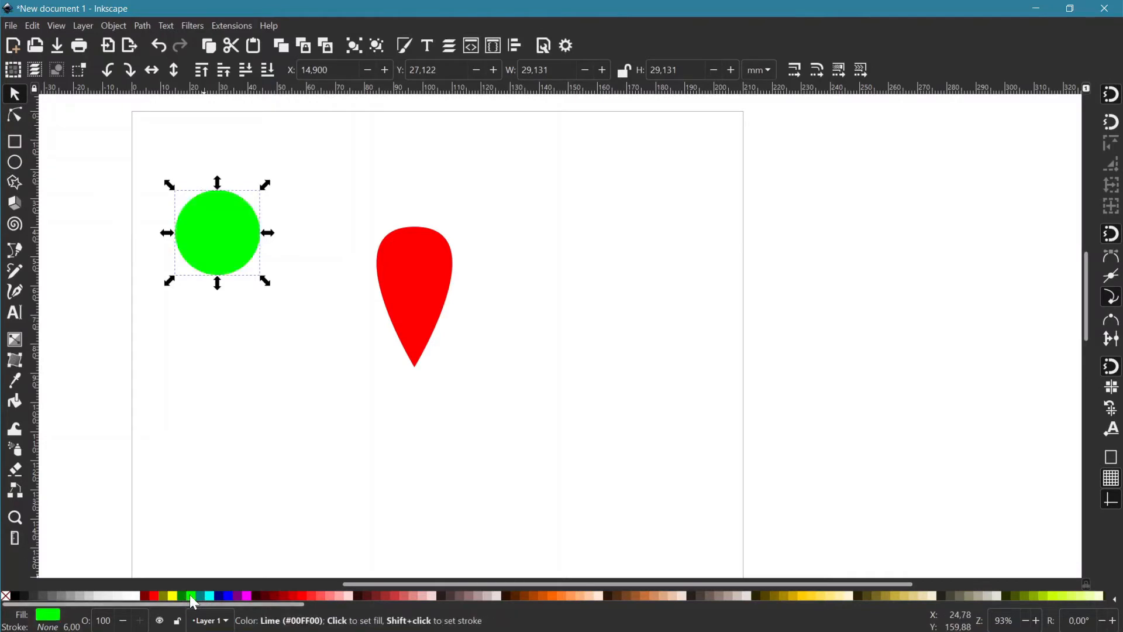
Step: Place the green circle over the teardrop's rounded head, slightly above its upper edge, and set the circle's opacity to 72.1%
left_click_drag(214, 228, 410, 258)
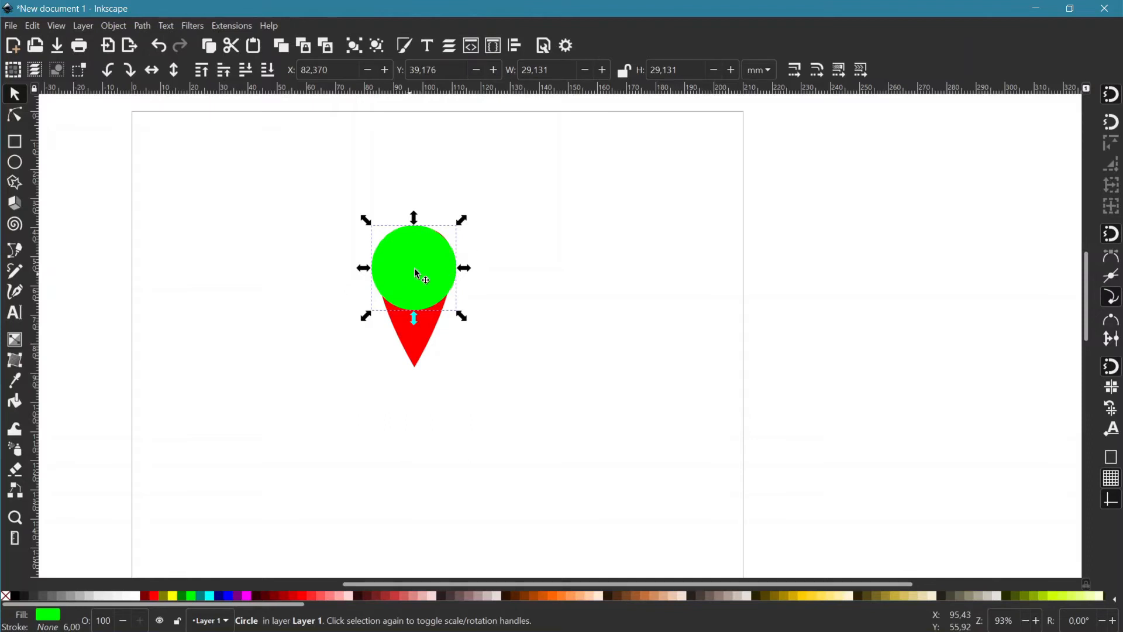
left_click(404, 46)
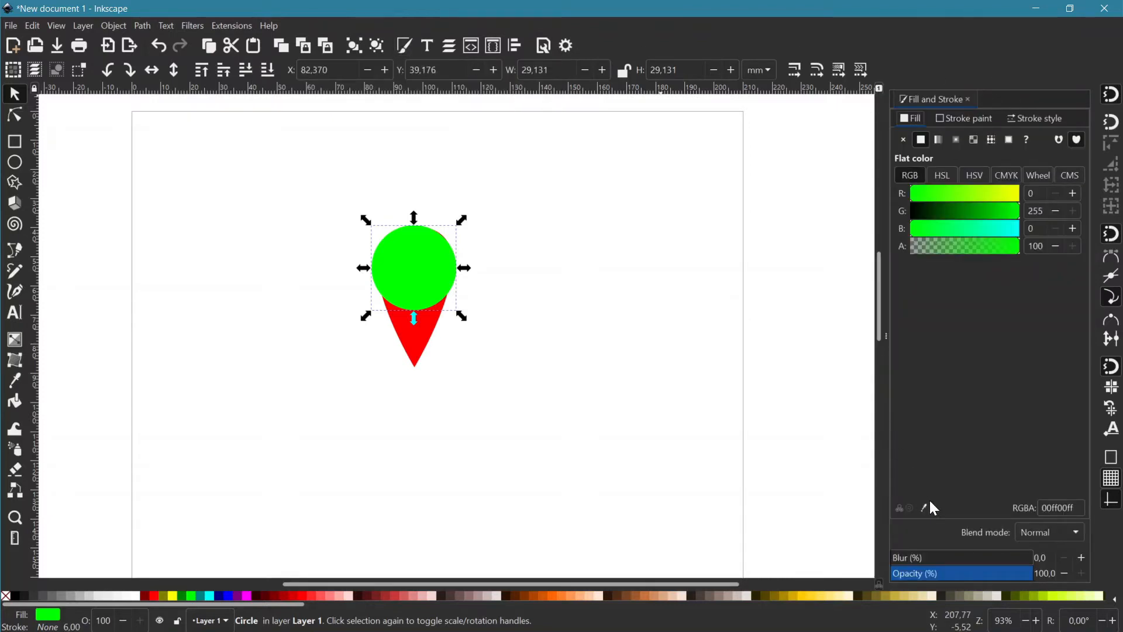
left_click(974, 573)
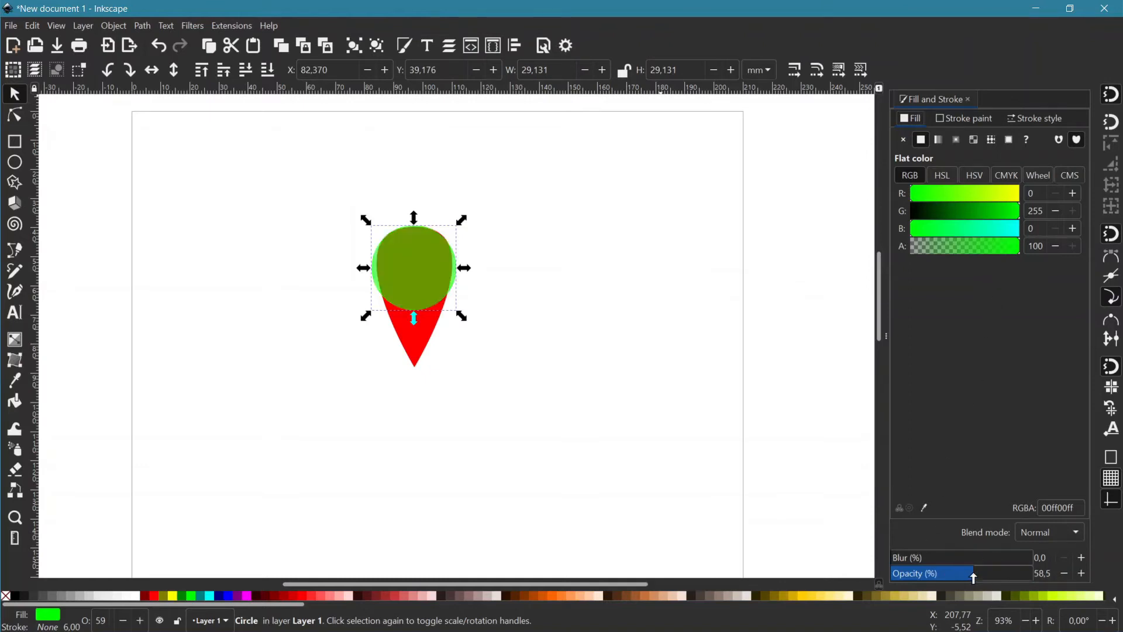
left_click(993, 573)
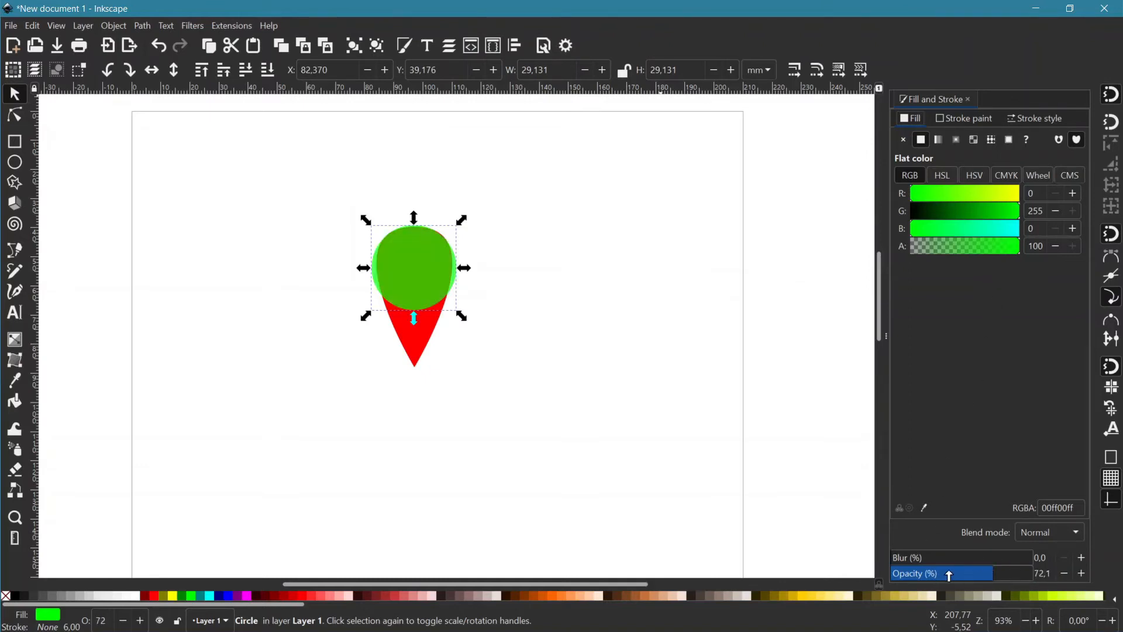
mouse_move(408, 264)
left_mouse_down()
mouse_move(413, 276)
mouse_move(408, 262)
left_mouse_up()
left_click(518, 336)
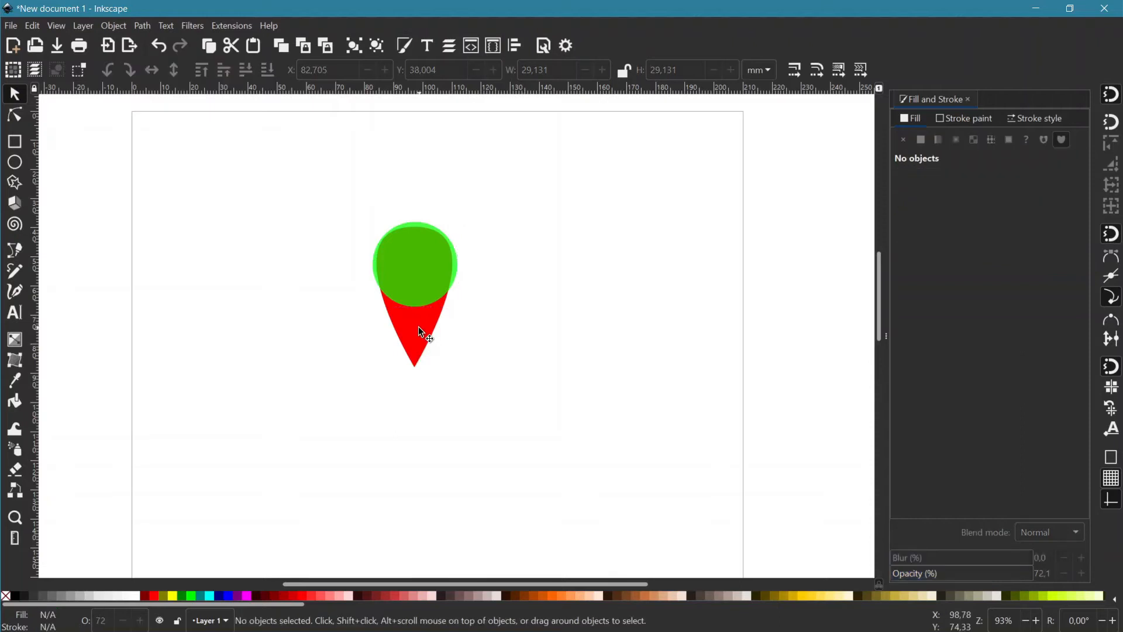
Step: Center the circle on the teardrop's vertical axis, aligning relative to the first selected object
left_click(419, 327)
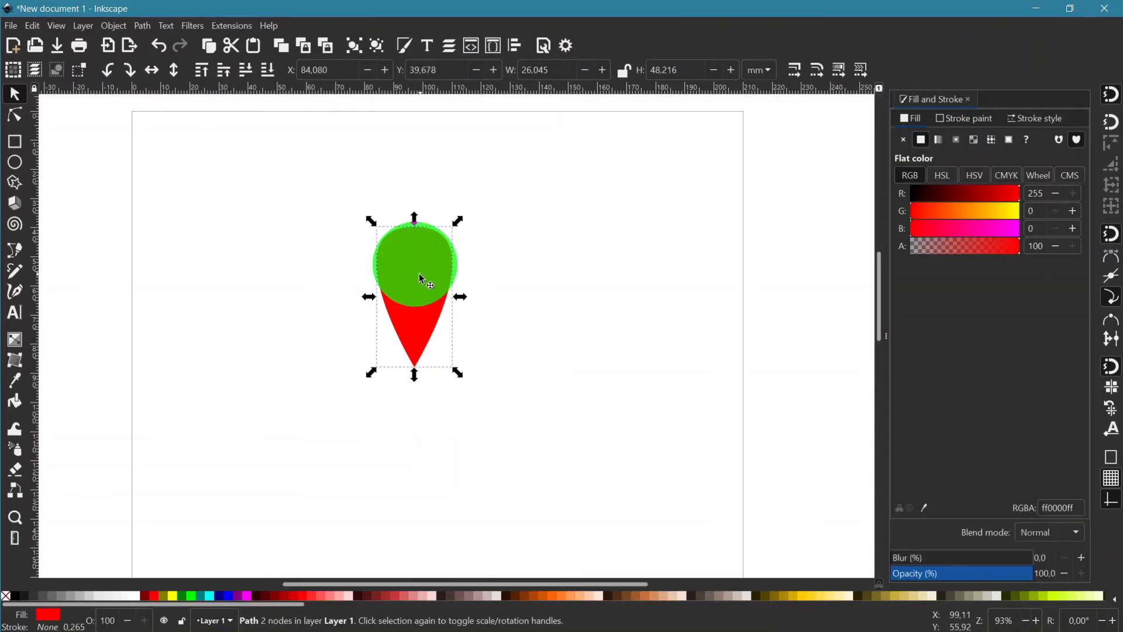
key("shift")
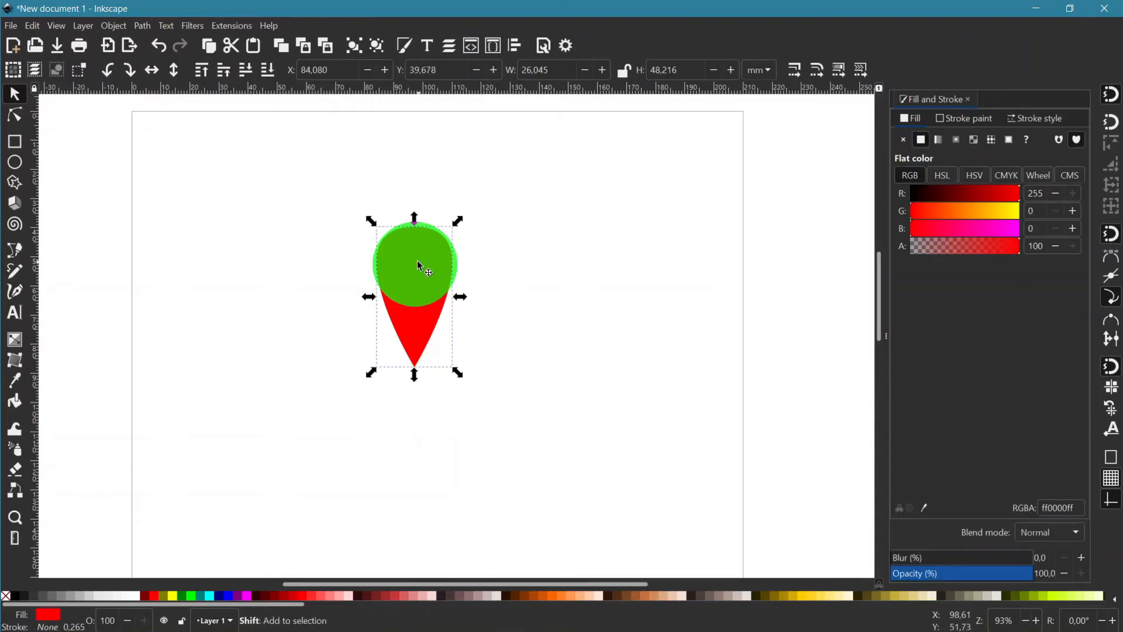
left_click(418, 265, "shift")
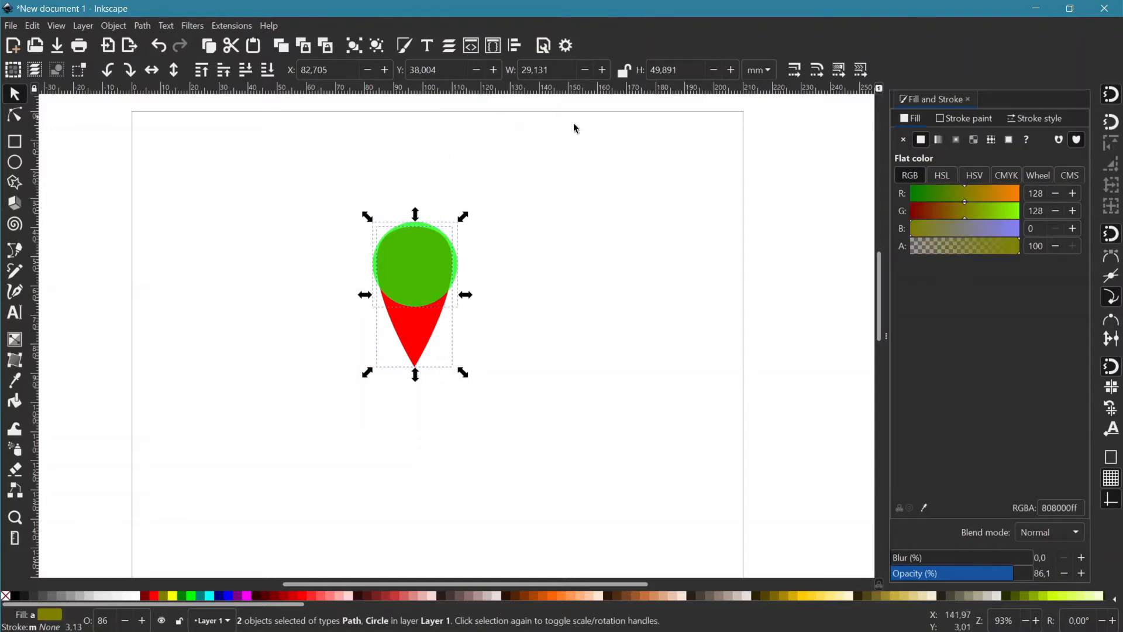
left_click(516, 46)
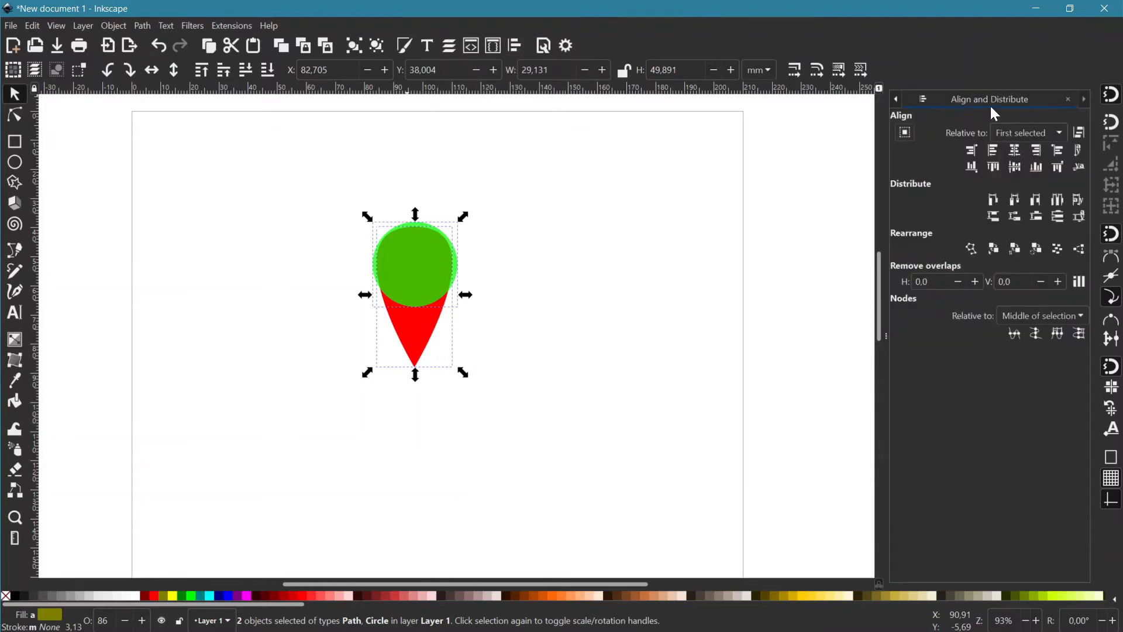
left_click(1016, 154)
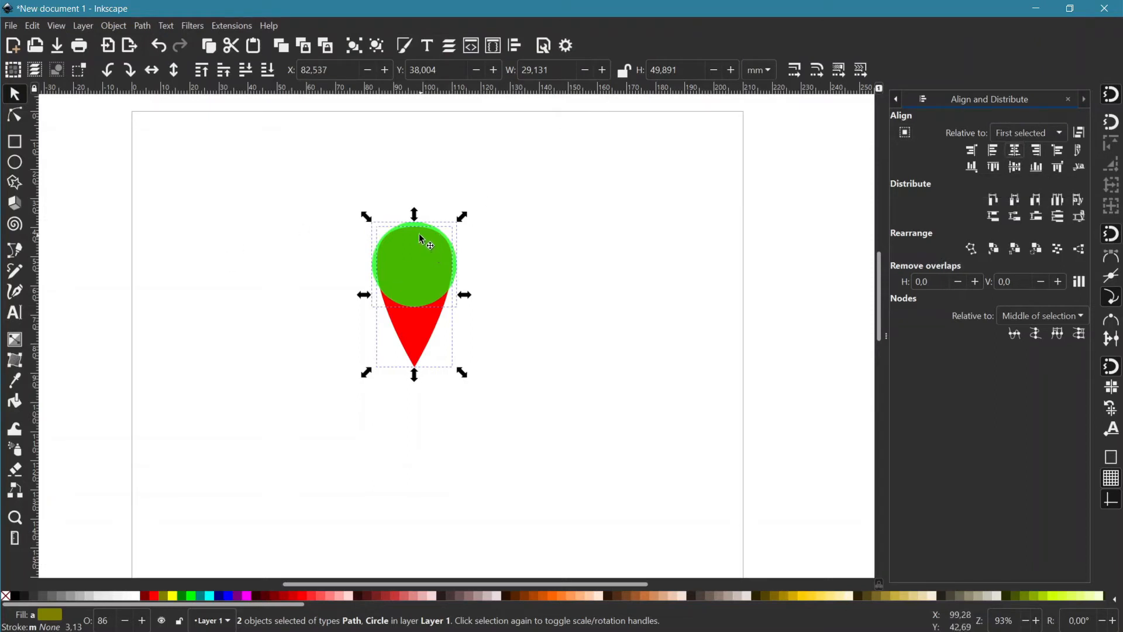
Step: Enlarge the green circle uniformly around its center to about 31.8 mm in diameter and keep it selected
scroll(419, 233, "up", 1, "ctrl")
scroll(417, 234, "up", 1, "ctrl")
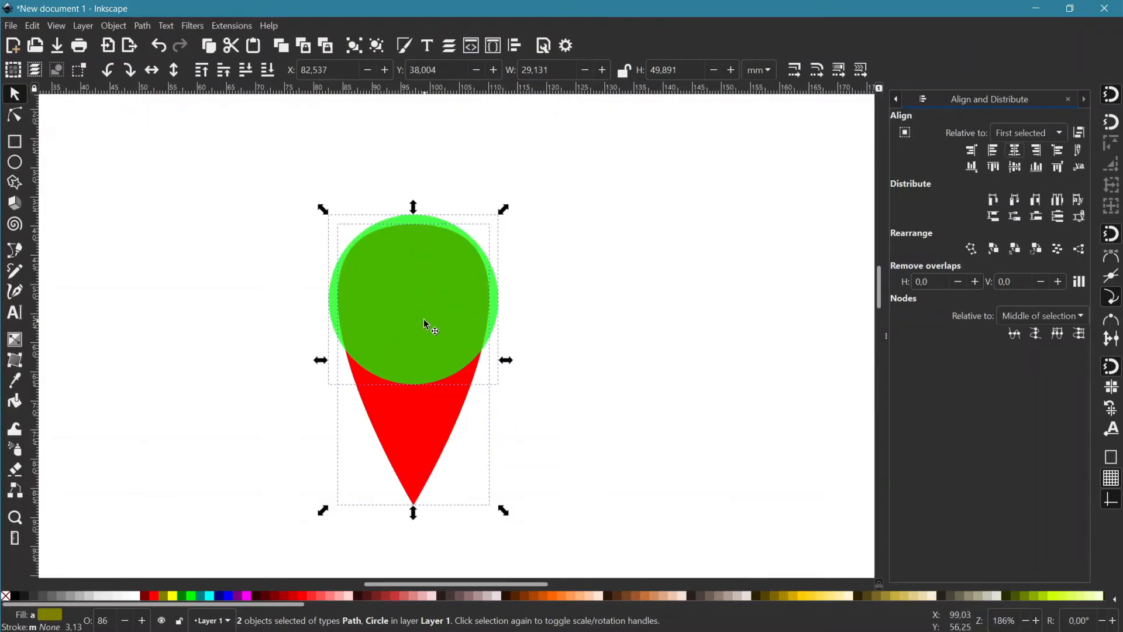
scroll(430, 319, "down", 2)
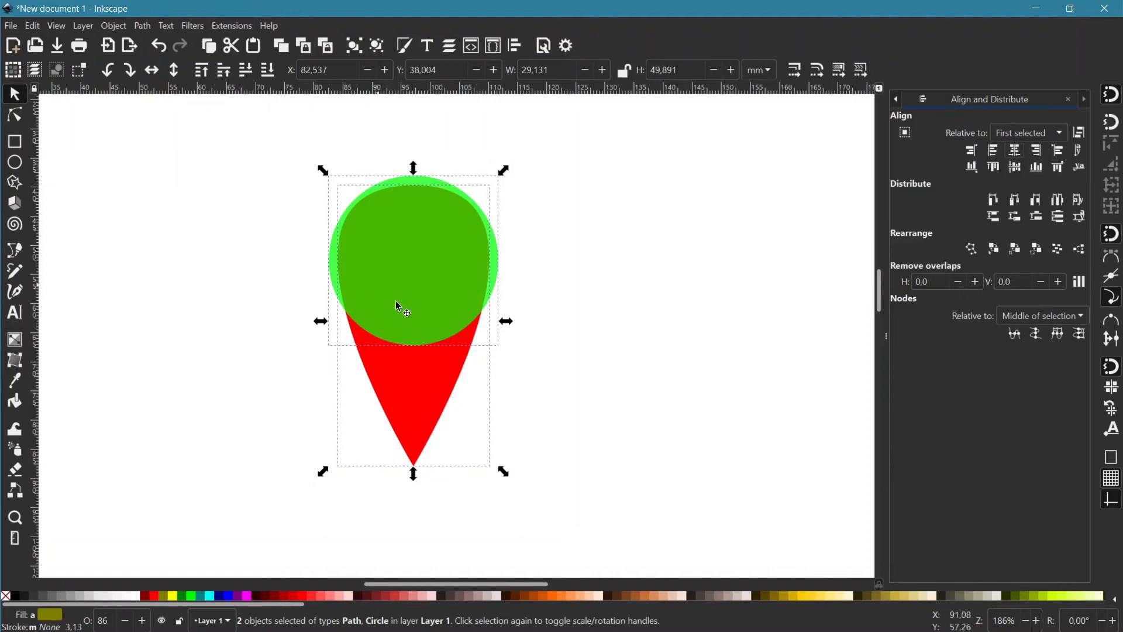
left_click(559, 279)
left_click(441, 271)
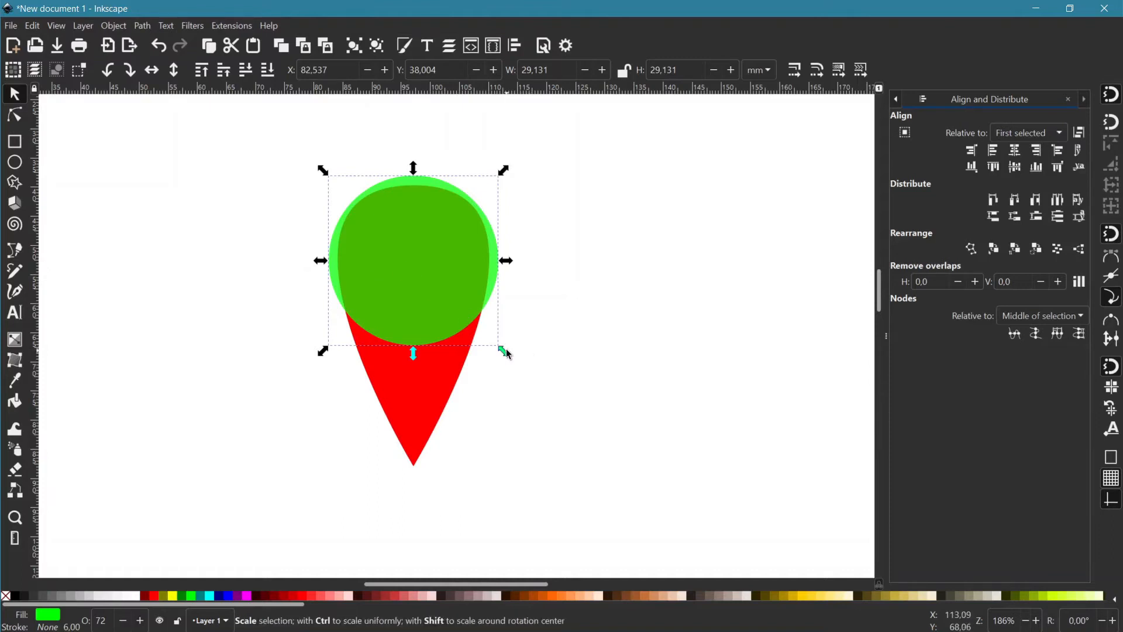
left_click_drag(505, 354, 510, 359)
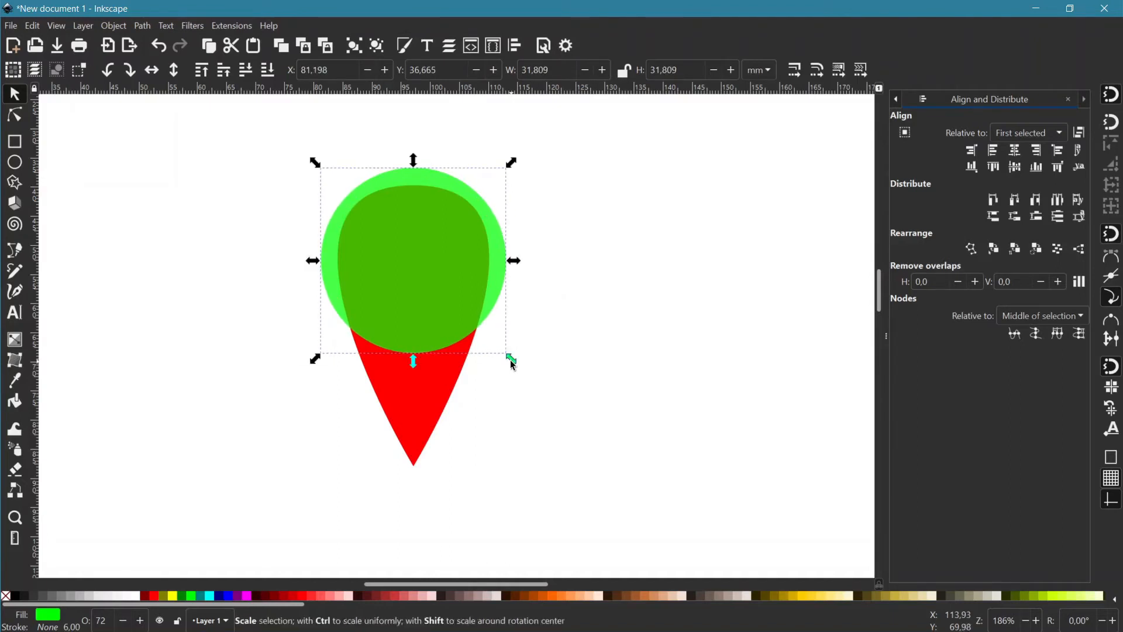
left_click(609, 333)
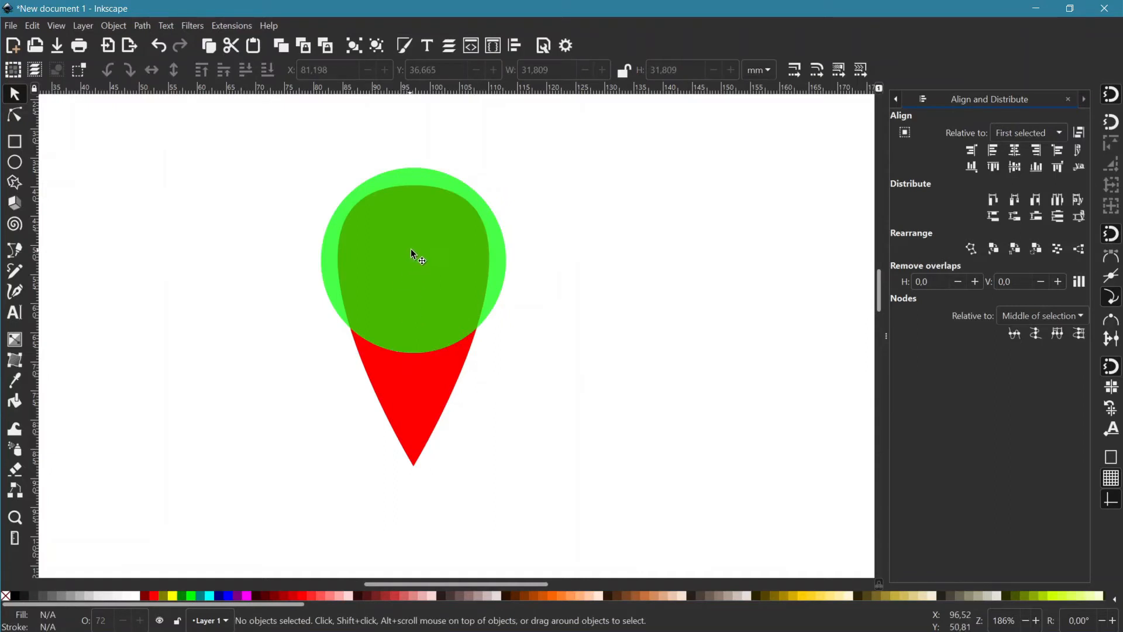
left_click(398, 178)
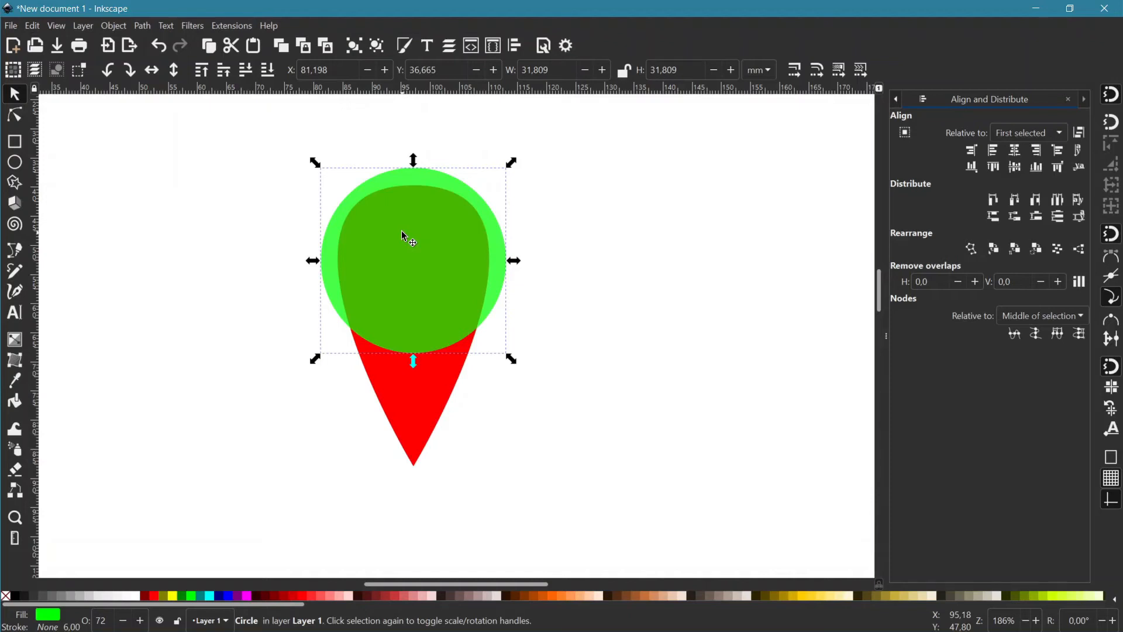
Step: Duplicate the green circle in place, fill the copy with blue, and shrink it around its center to about 28.1 mm in diameter
key("Home")
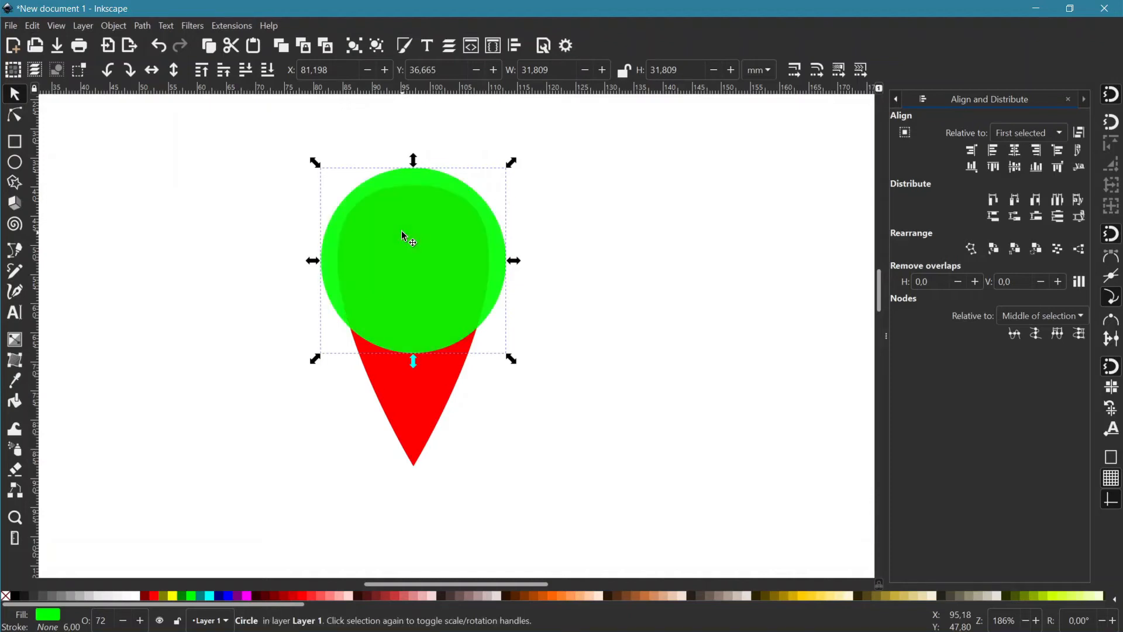
left_click(226, 596)
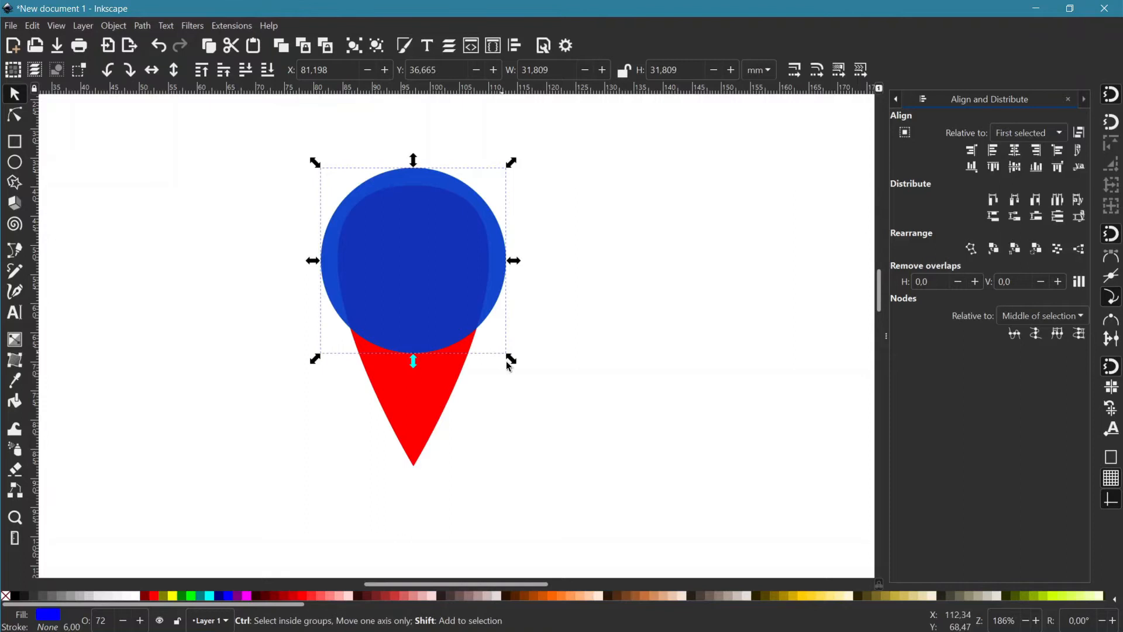
left_click_drag(513, 360, 501, 348)
left_click(592, 310)
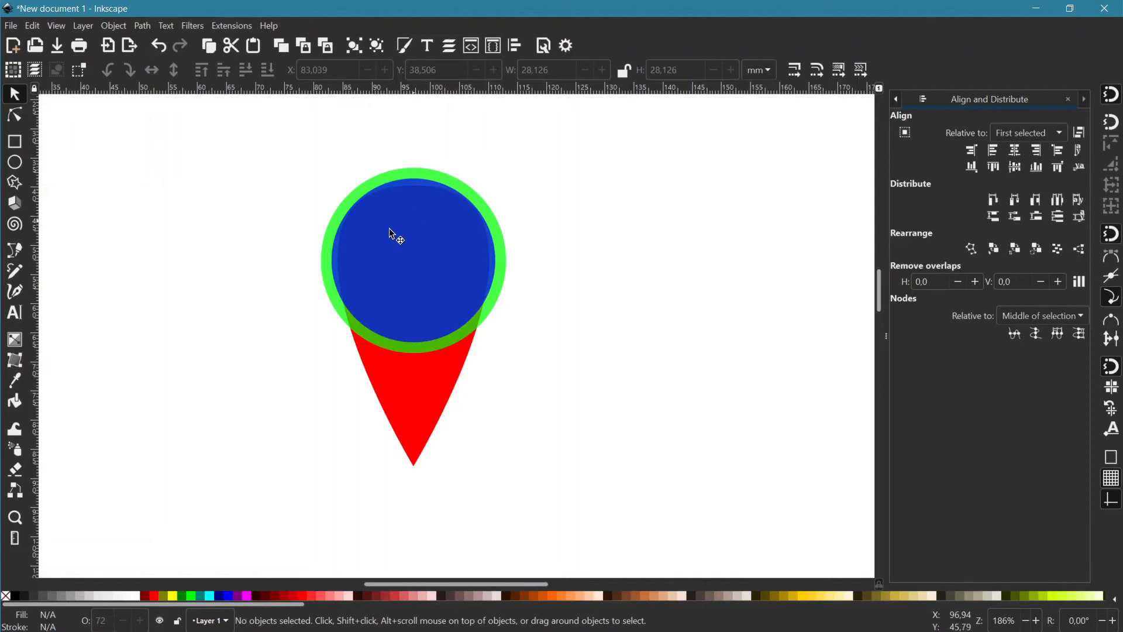
Step: Subtract the green circle from the red teardrop with the Difference path operation, and clear the selection
left_click(417, 416)
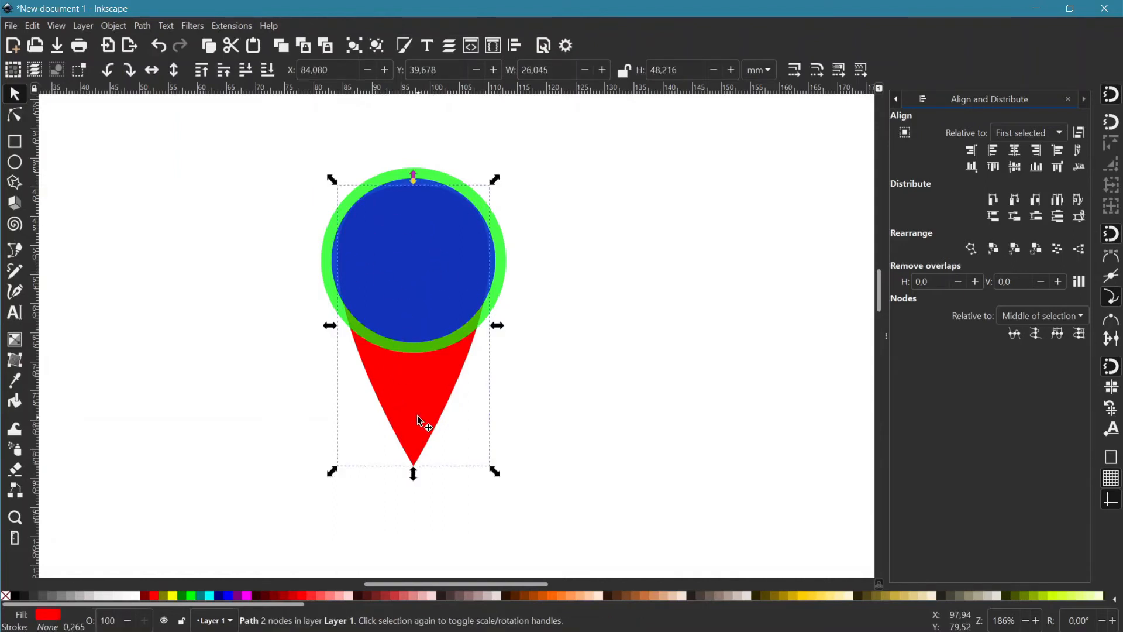
key("shift")
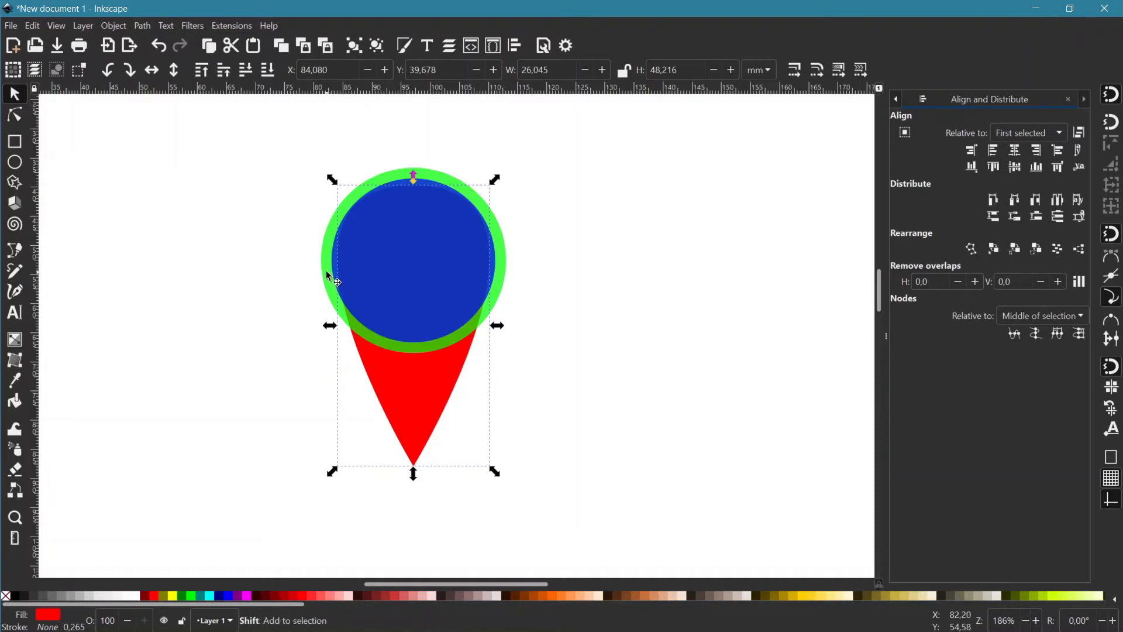
left_click(325, 270, "shift")
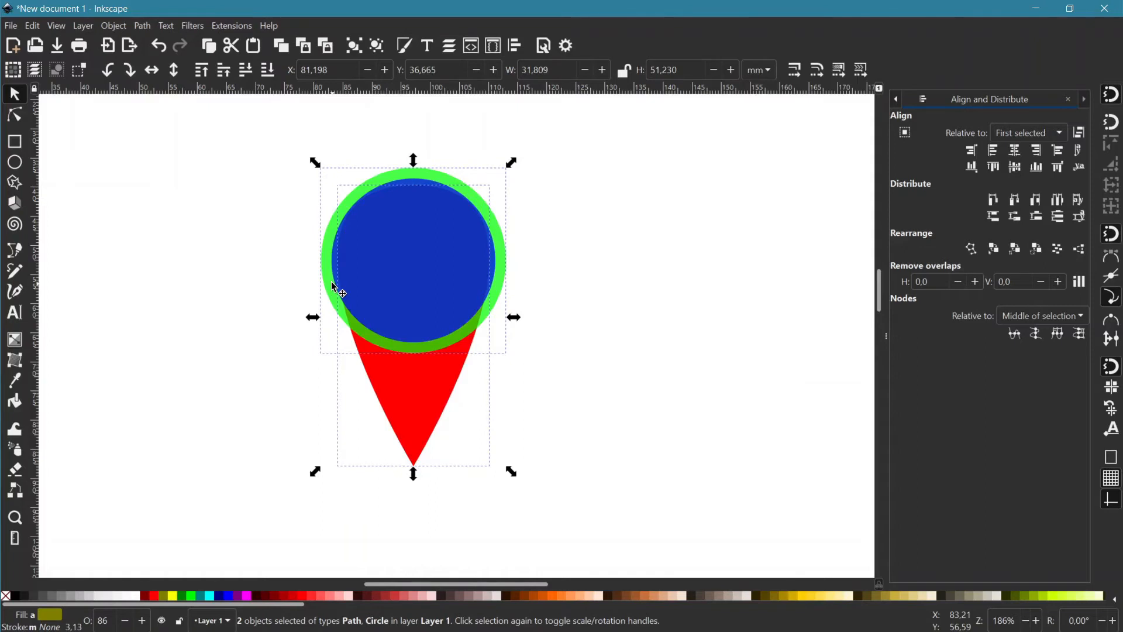
left_click(142, 25)
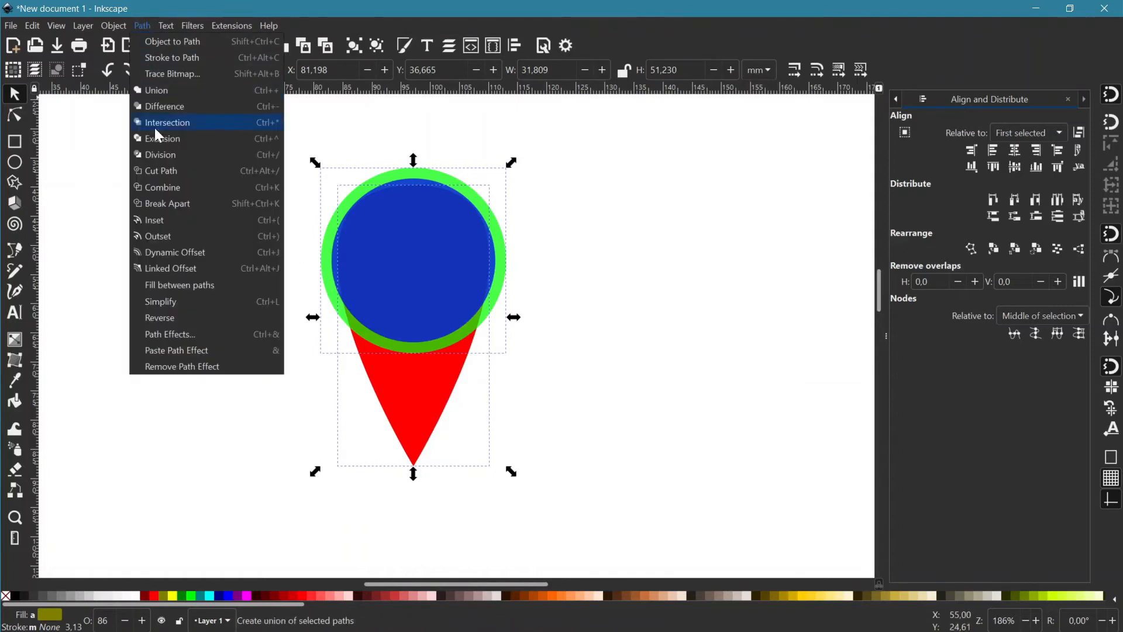
left_click(173, 104)
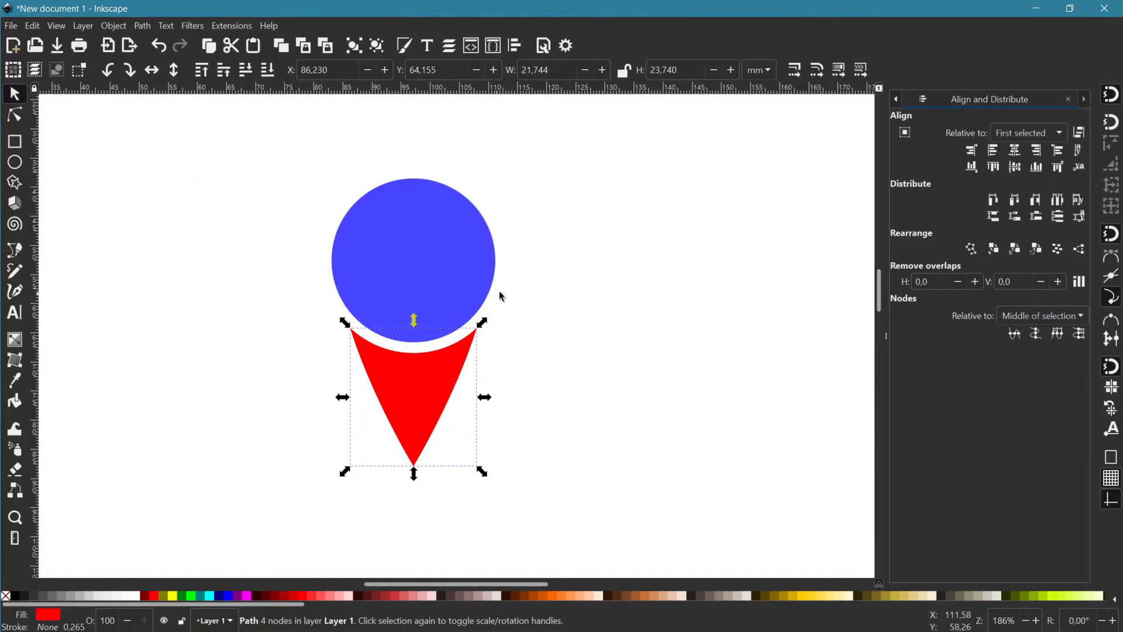
left_click(555, 279)
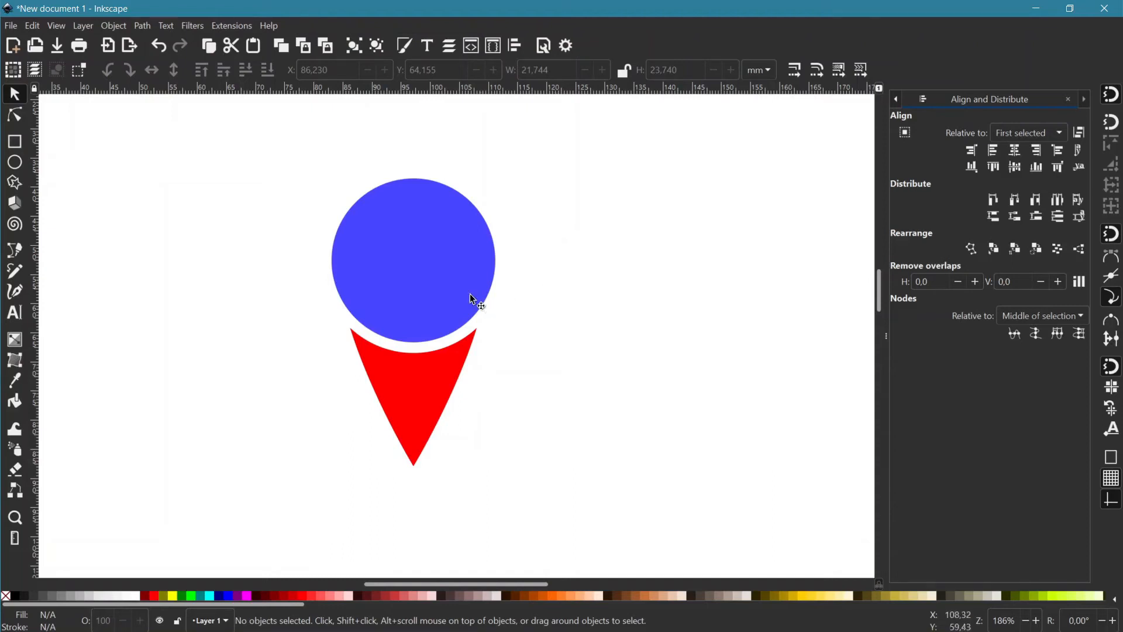
Step: Fill the blue circle with red sampled from the pointed shape below it, and set the circle's opacity to 100%
left_click(406, 255)
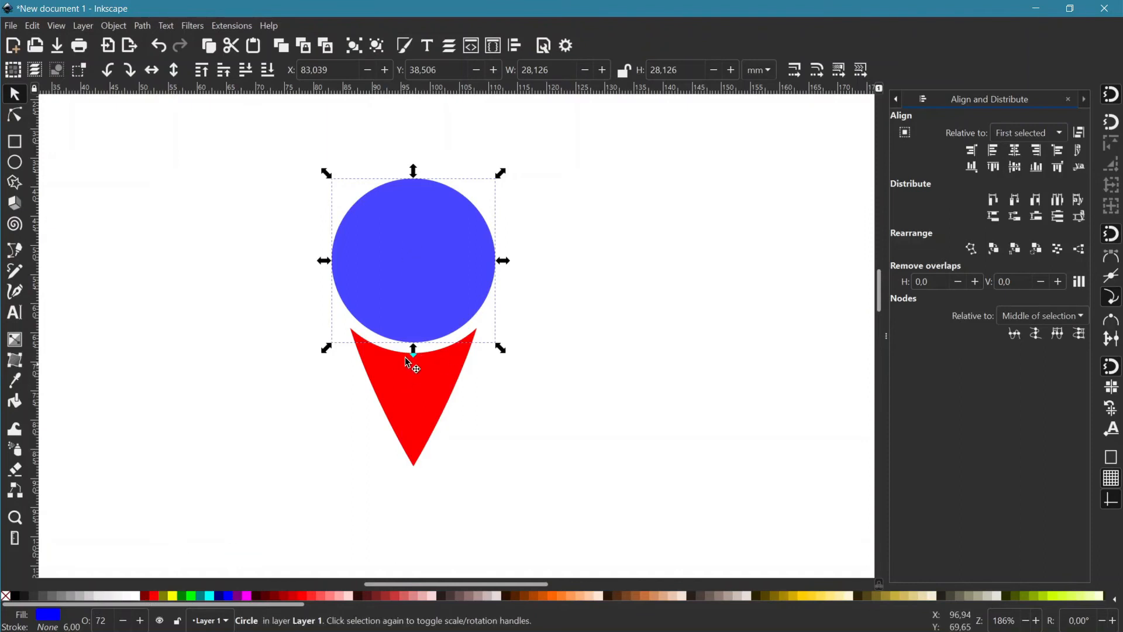
left_click(16, 381)
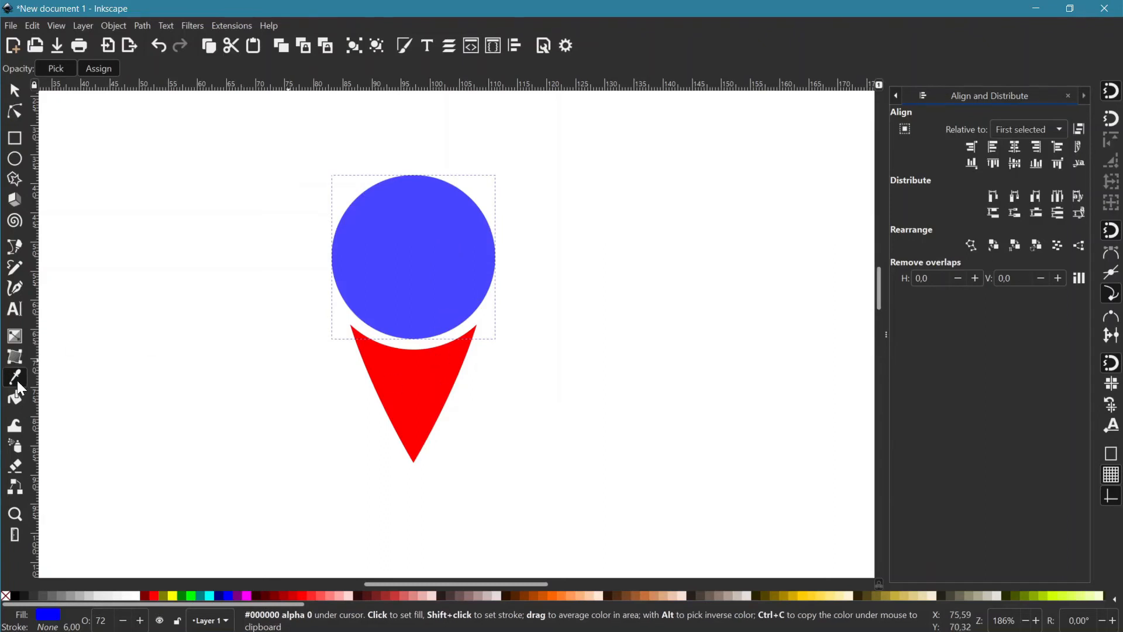
left_click(436, 381)
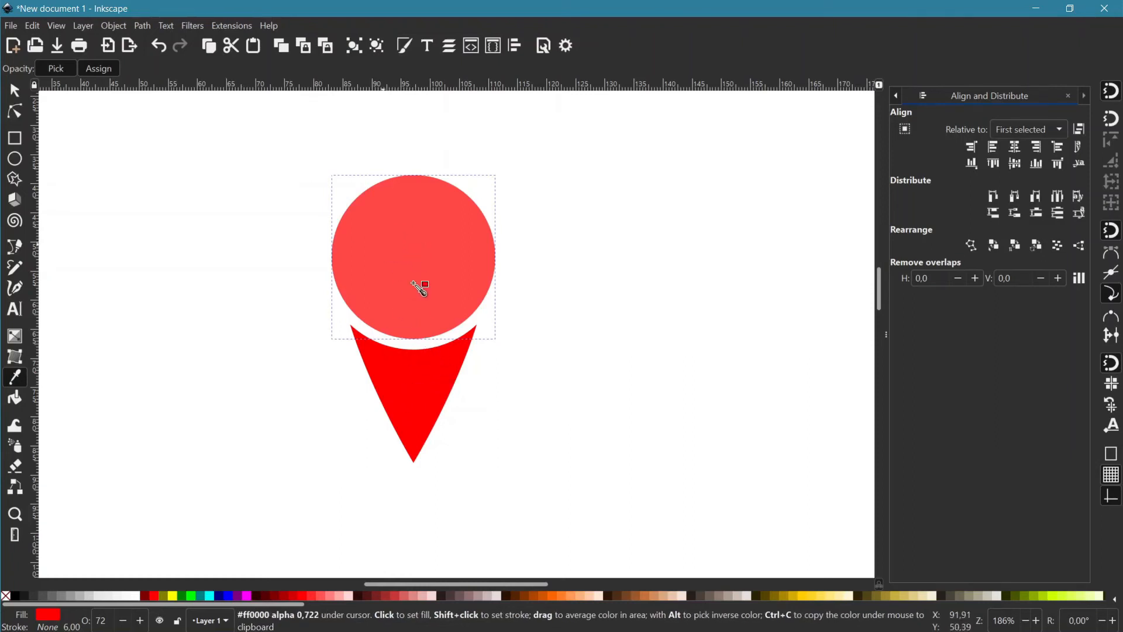
left_click(15, 91)
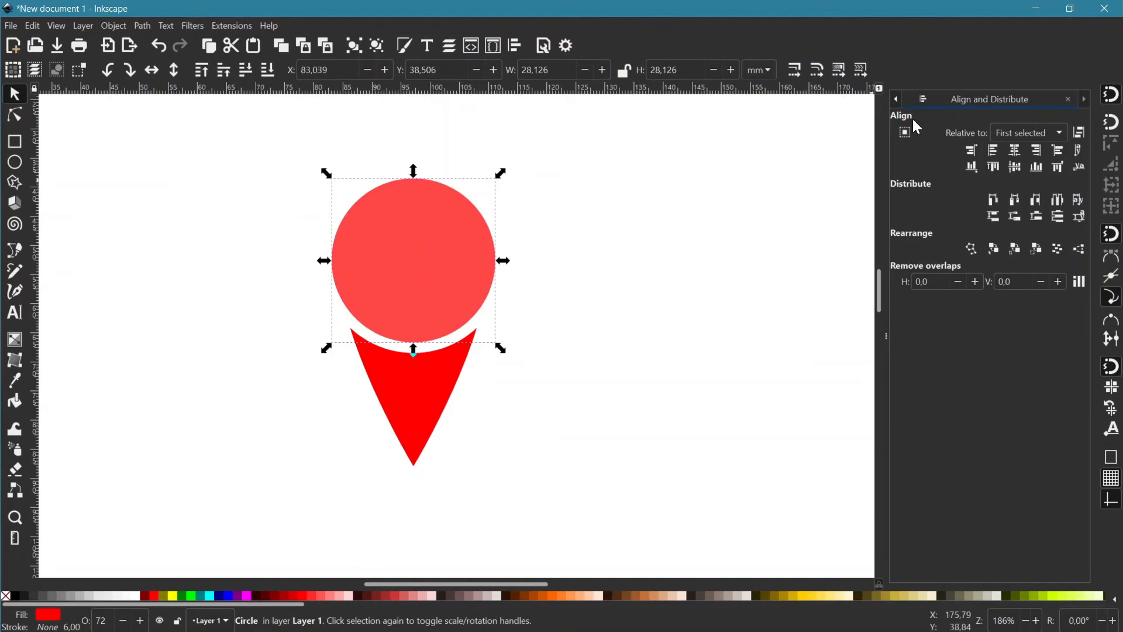
left_click(408, 49)
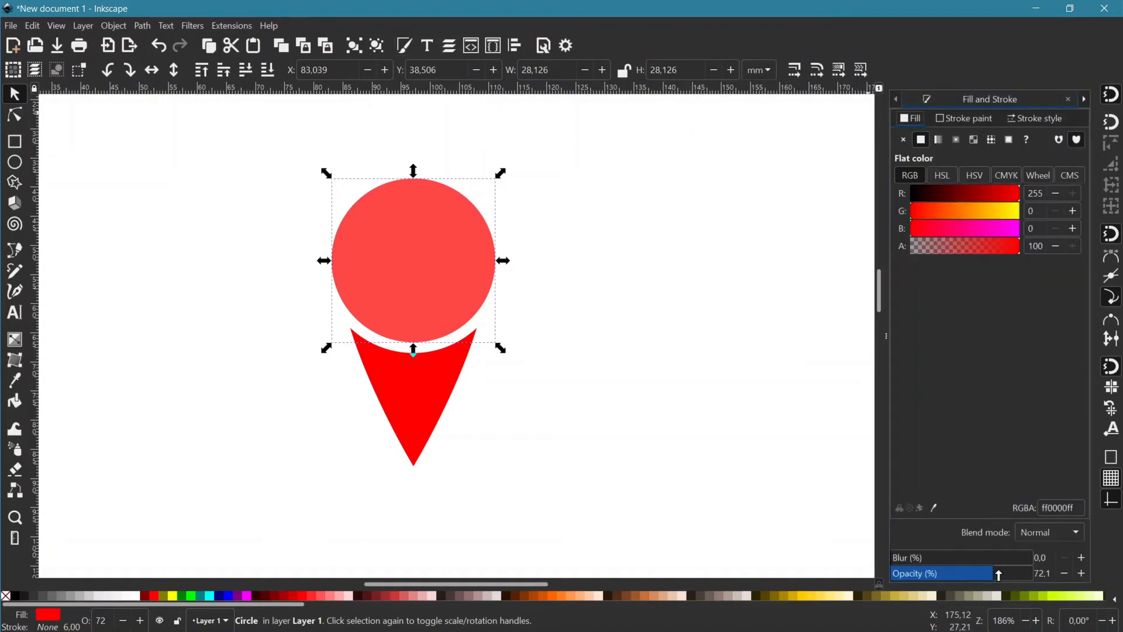
left_click_drag(998, 575, 1031, 574)
left_click(293, 257)
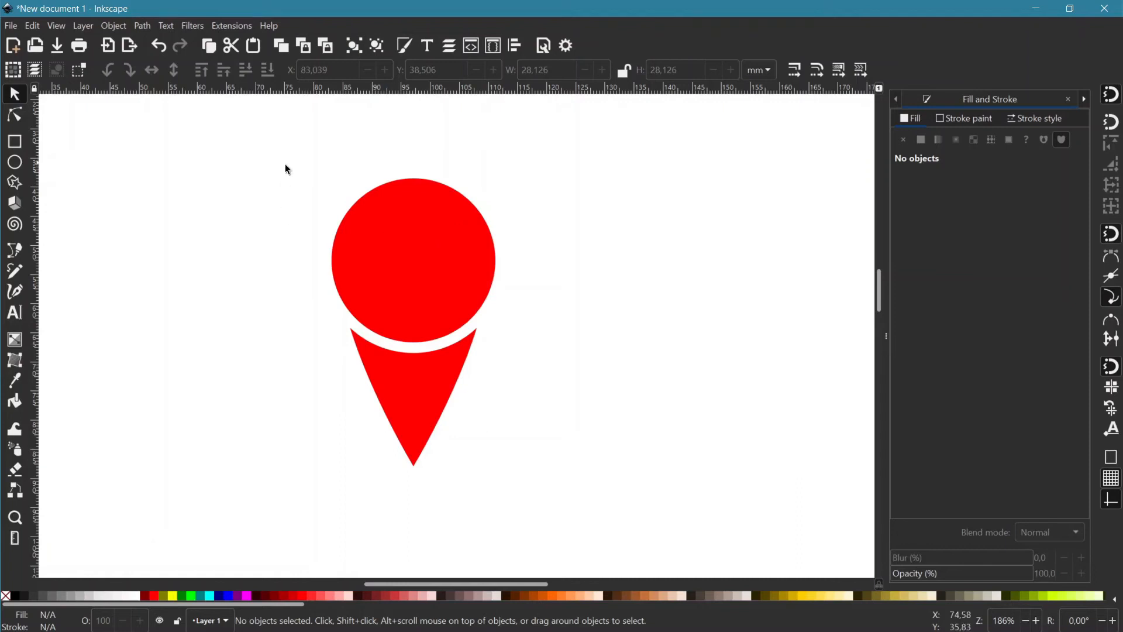
Step: Group the red circle and the pointed red shape below it into one object
left_click(390, 255)
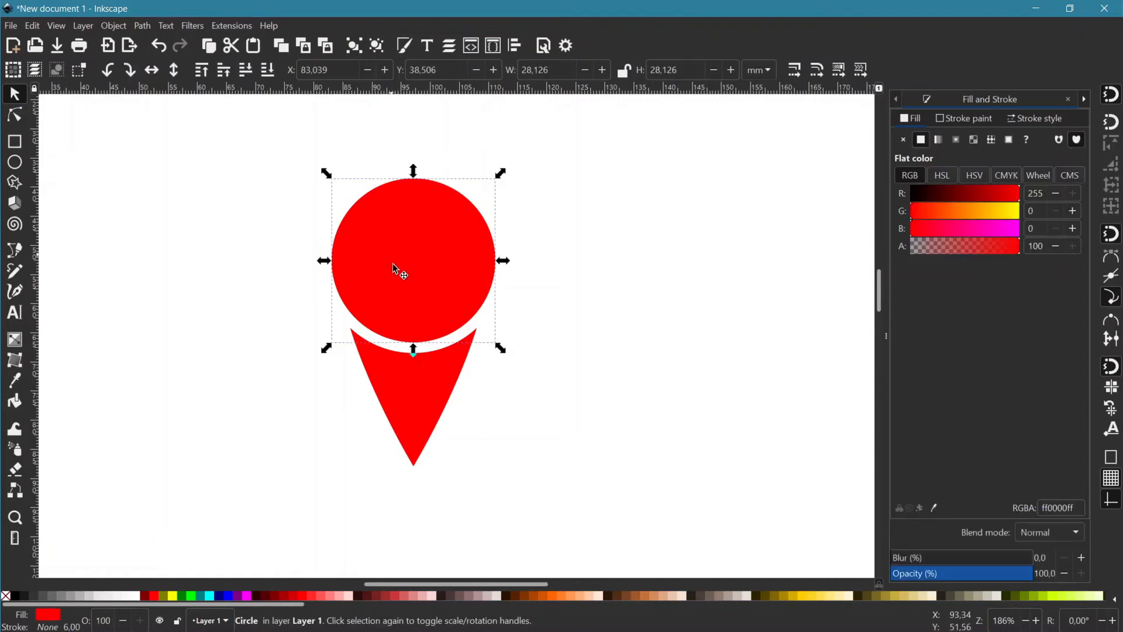
left_click(431, 403, "shift")
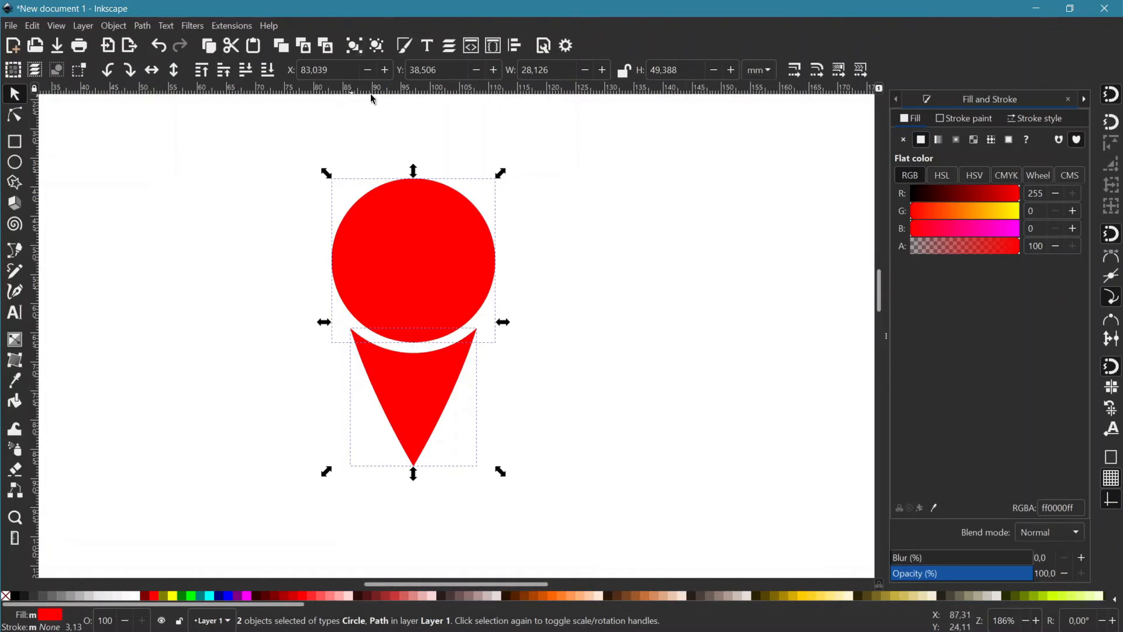
left_click(354, 46)
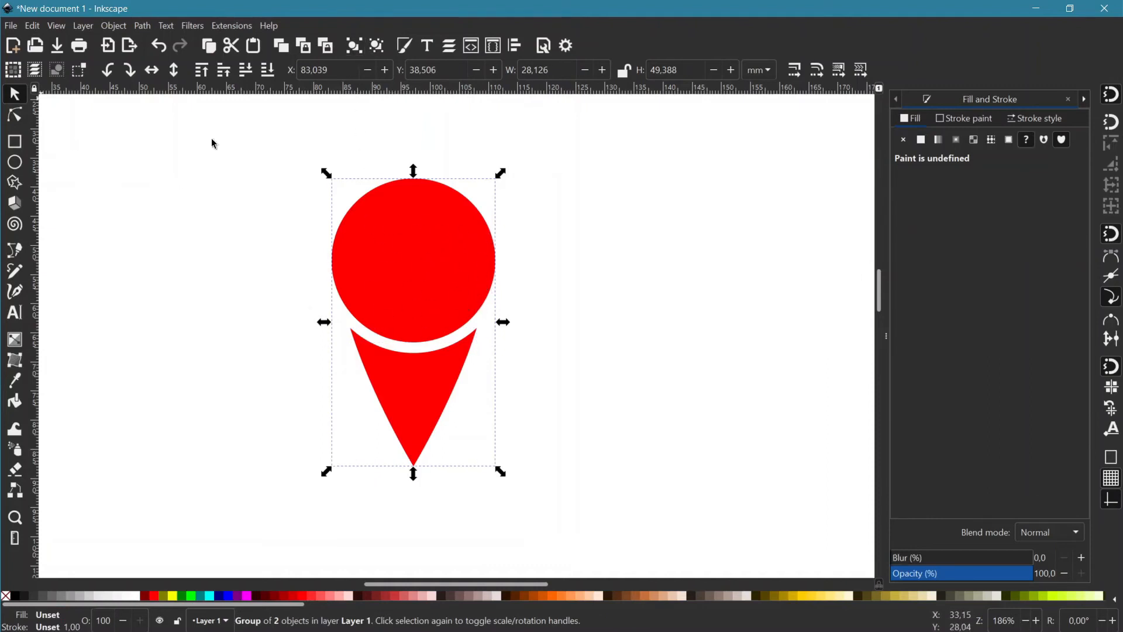
Step: Set up a PNG export of the selected pin group with an image width of 200 pixels
left_click(11, 27)
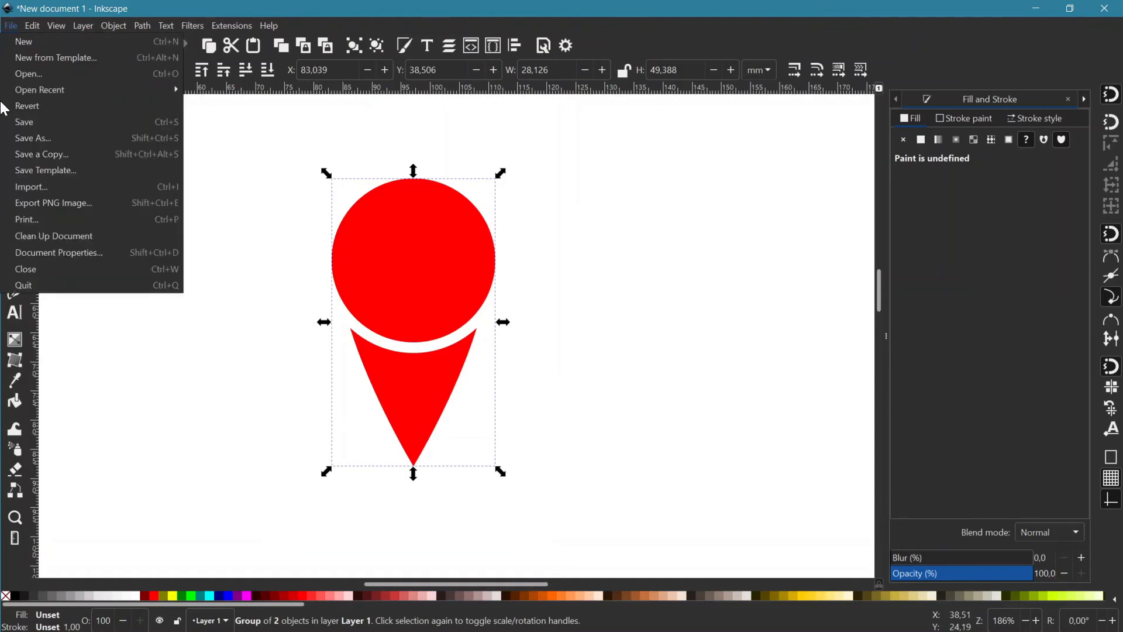
left_click(78, 211)
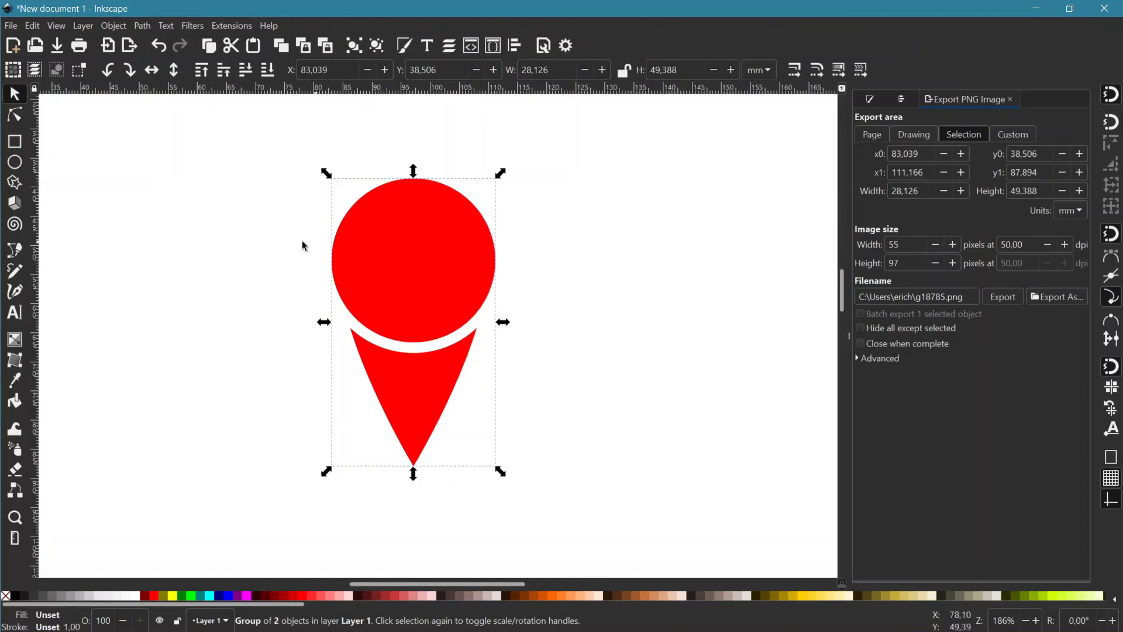
double_click(894, 245)
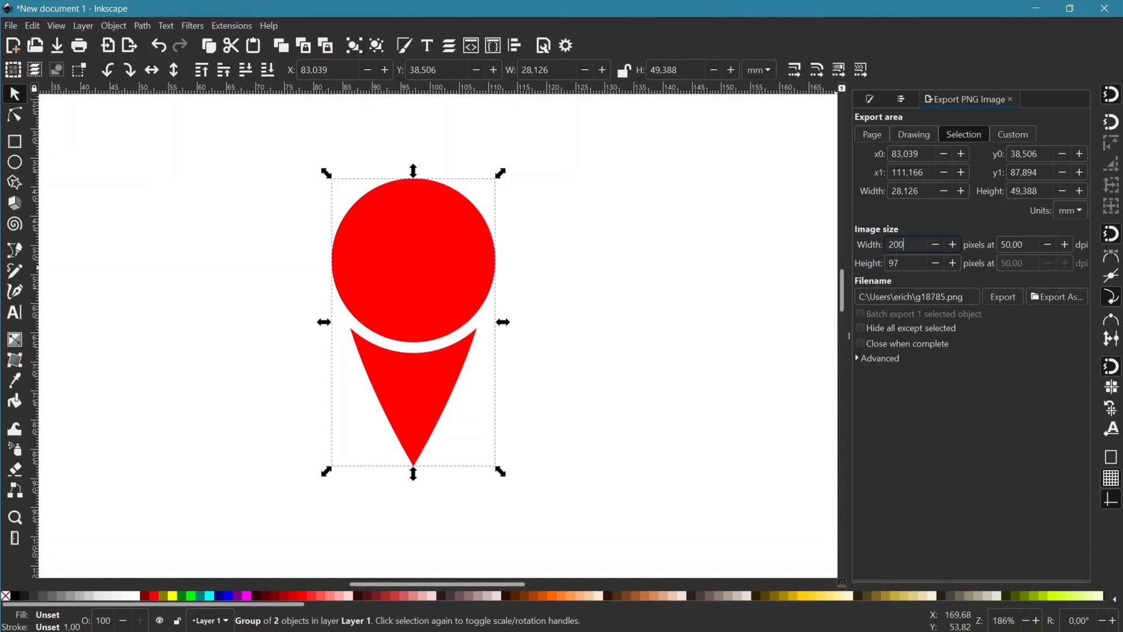
left_click(929, 263)
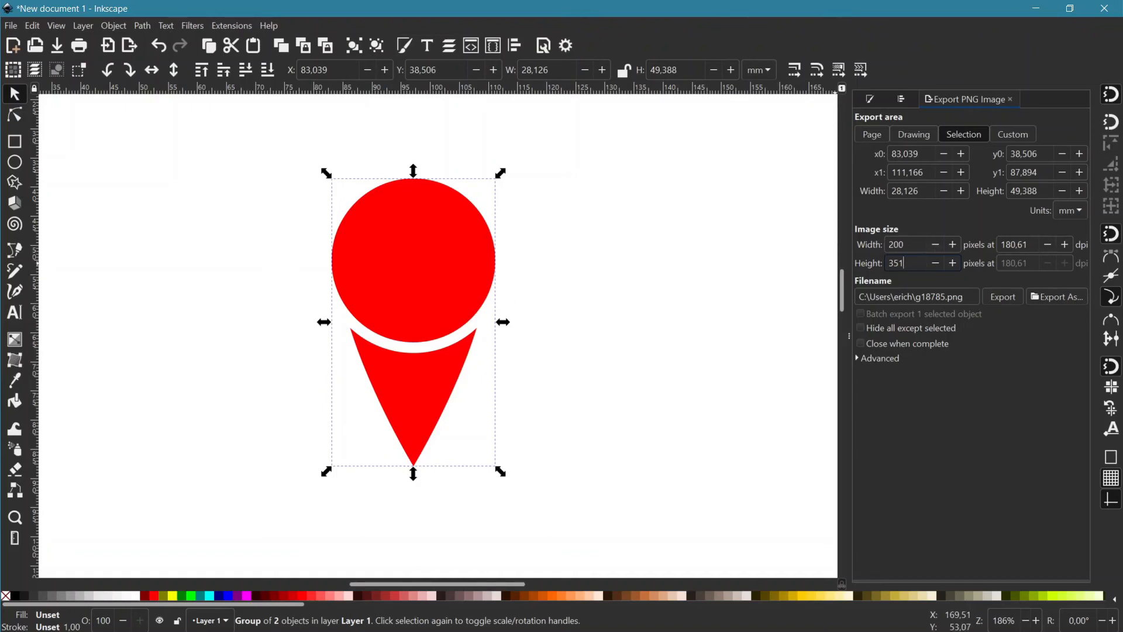
Step: Export the pin group as the PNG file g18785 into the Downloads folder
left_click(1057, 297)
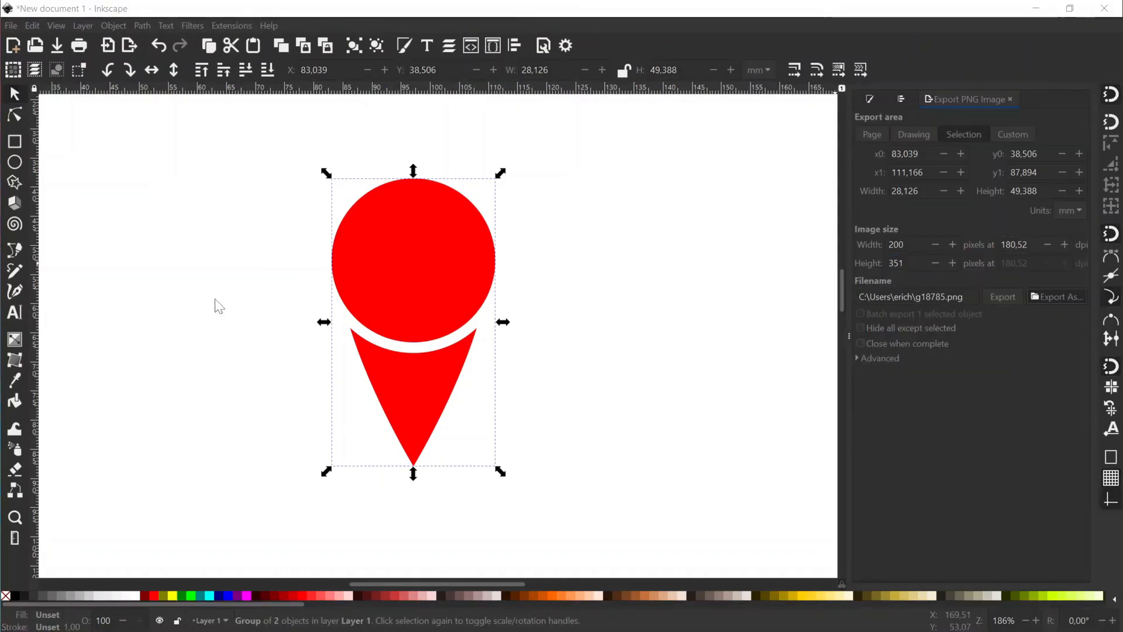
left_click(170, 193)
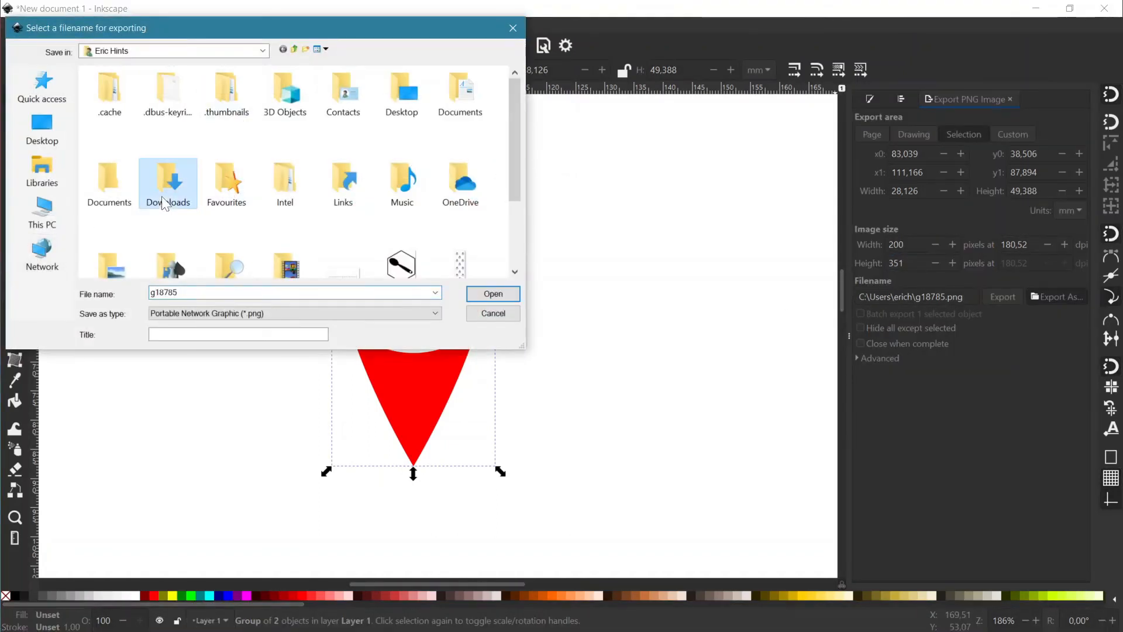
left_click(493, 294)
left_click(493, 294)
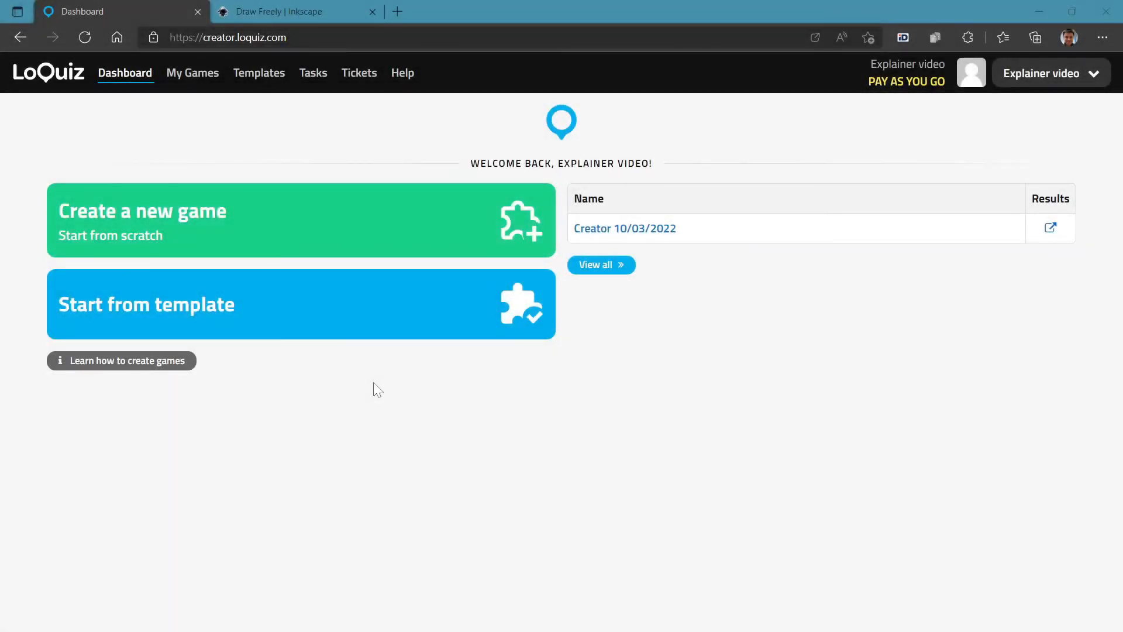
Step: Switch to Loquiz, open "Question task to showcase the pin" from the tasks, and remove Pink pin as its pin icon
left_click(324, 79)
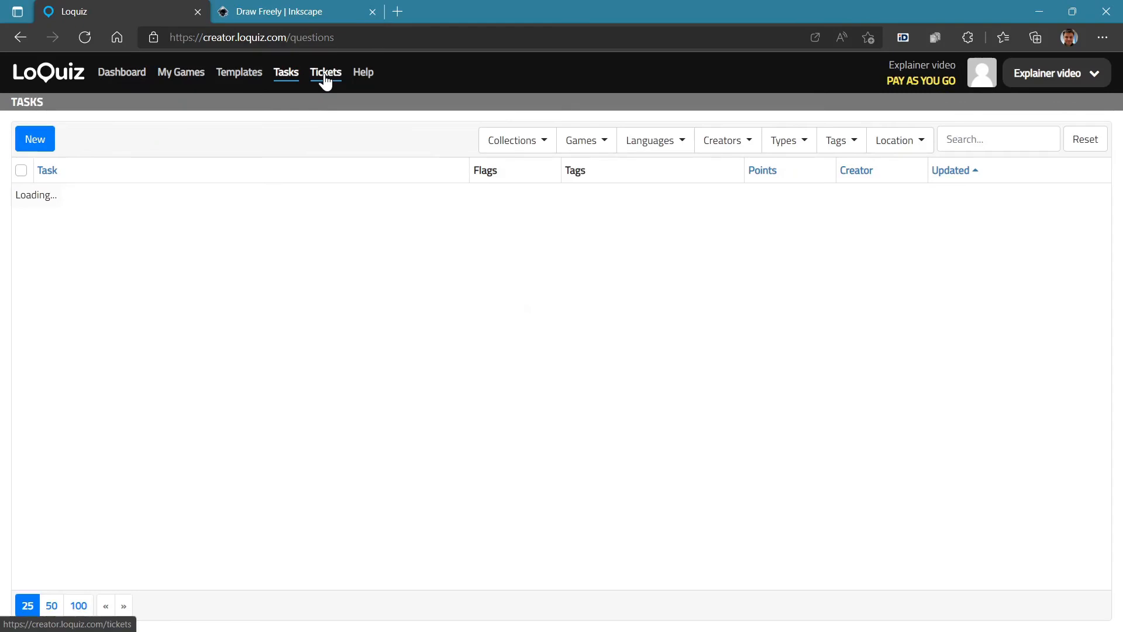
left_click(105, 196)
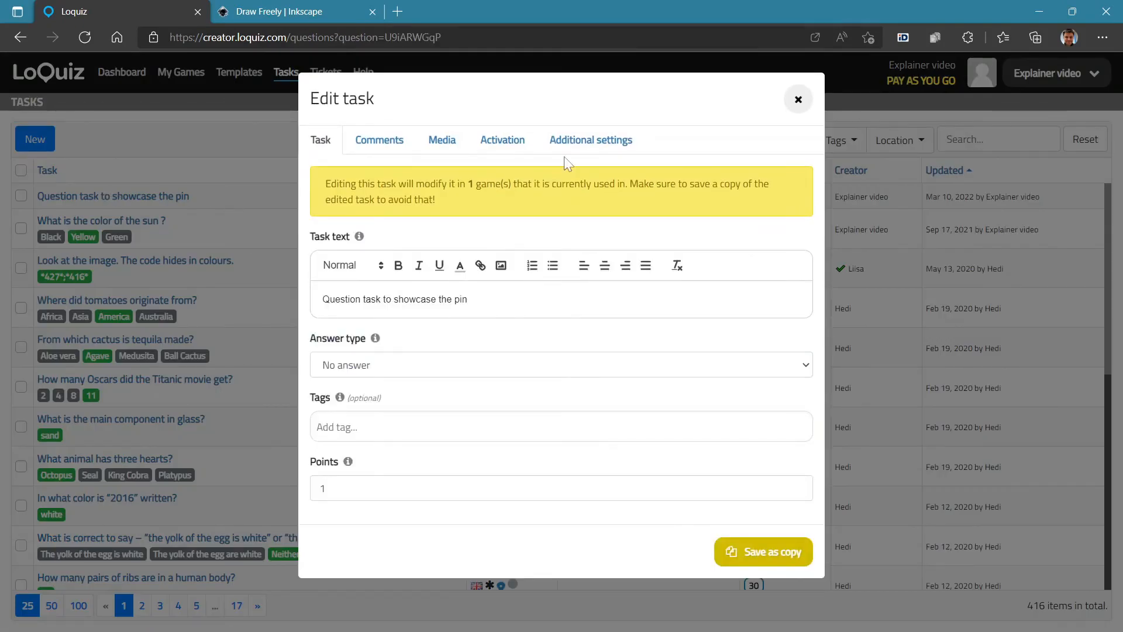
left_click(568, 140)
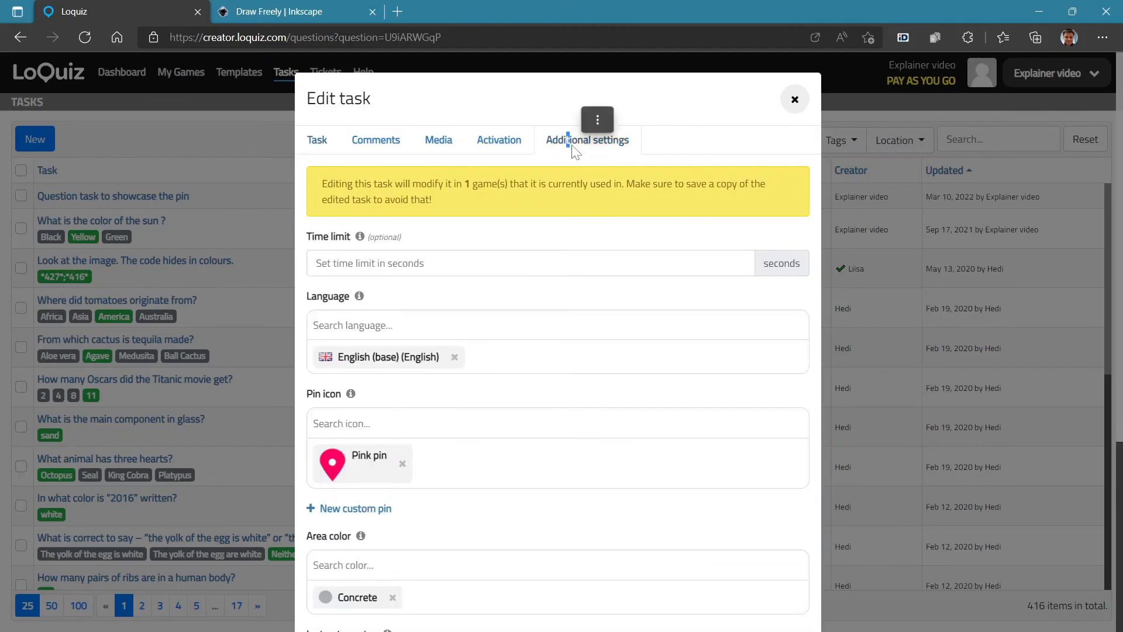
left_click(404, 465)
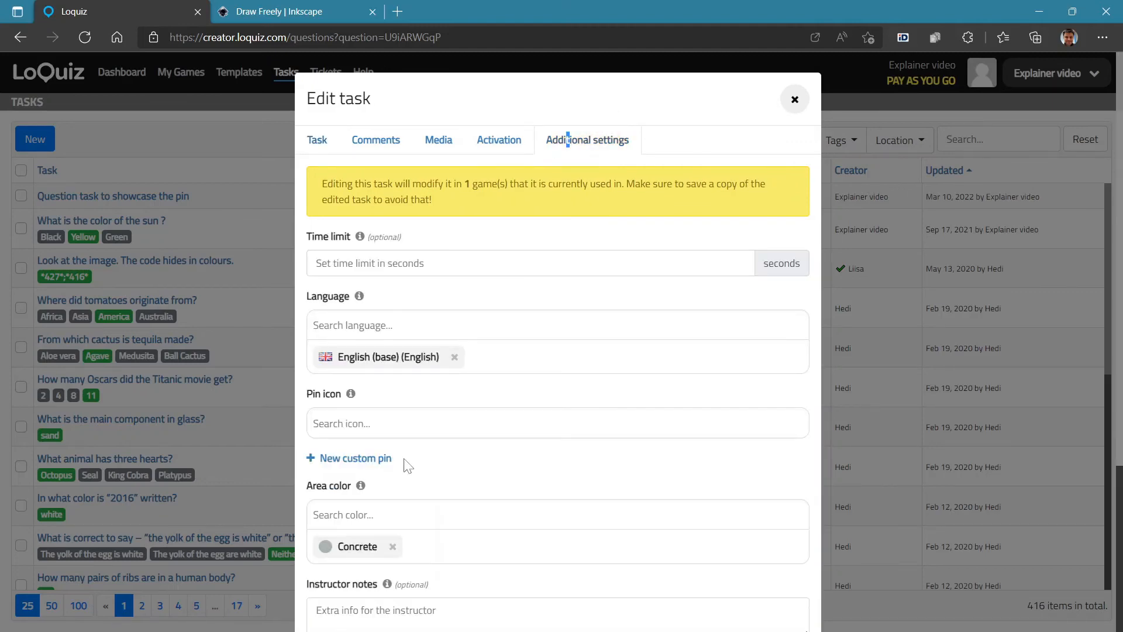
Step: Start a new custom pin icon named "custom 2" and upload g18785.png from Downloads as its image
left_click(341, 458)
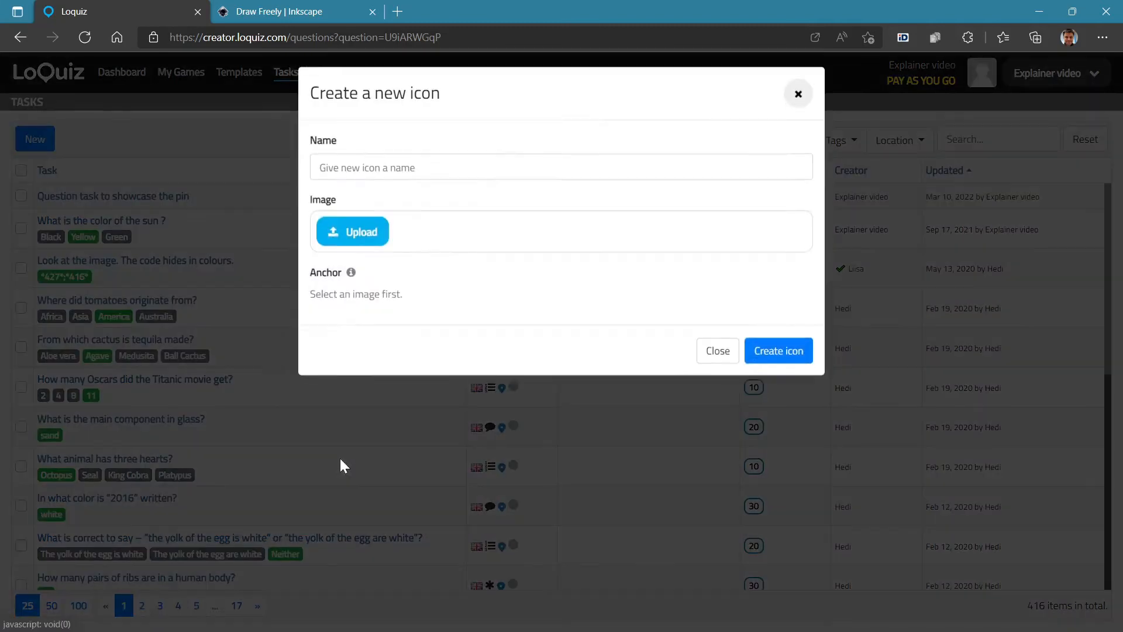
left_click(363, 173)
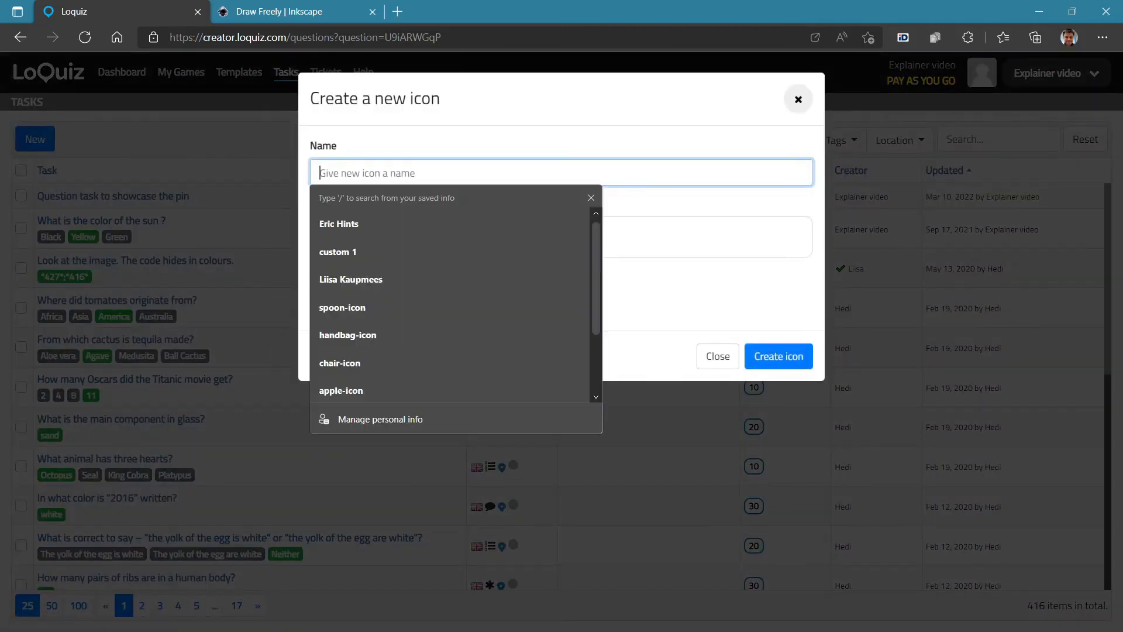
type("custom 2")
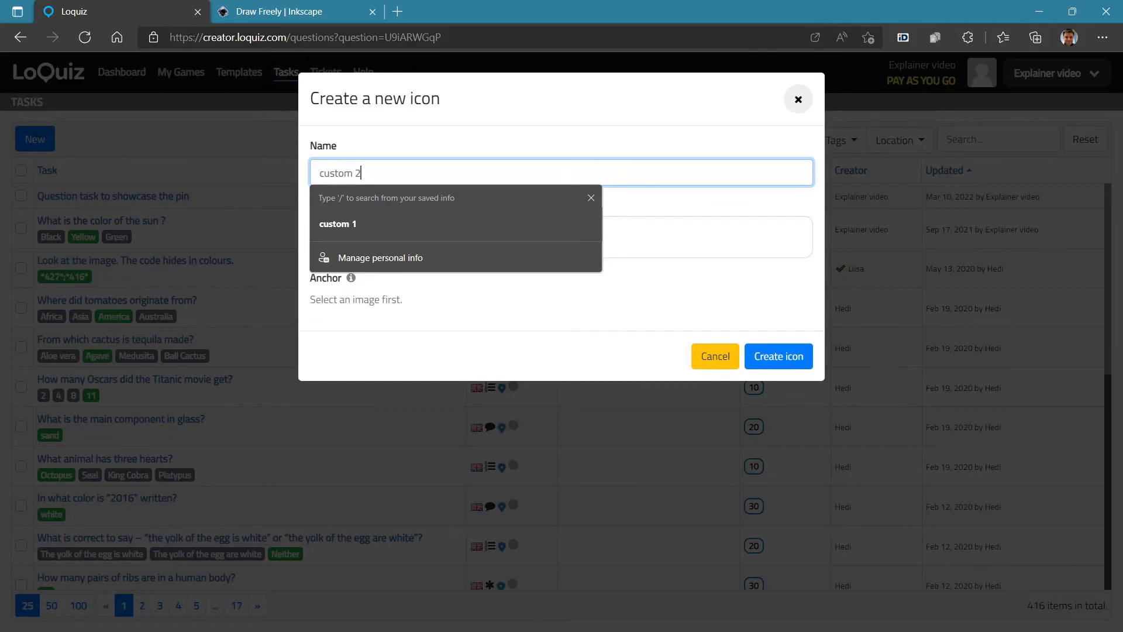
left_click(372, 236)
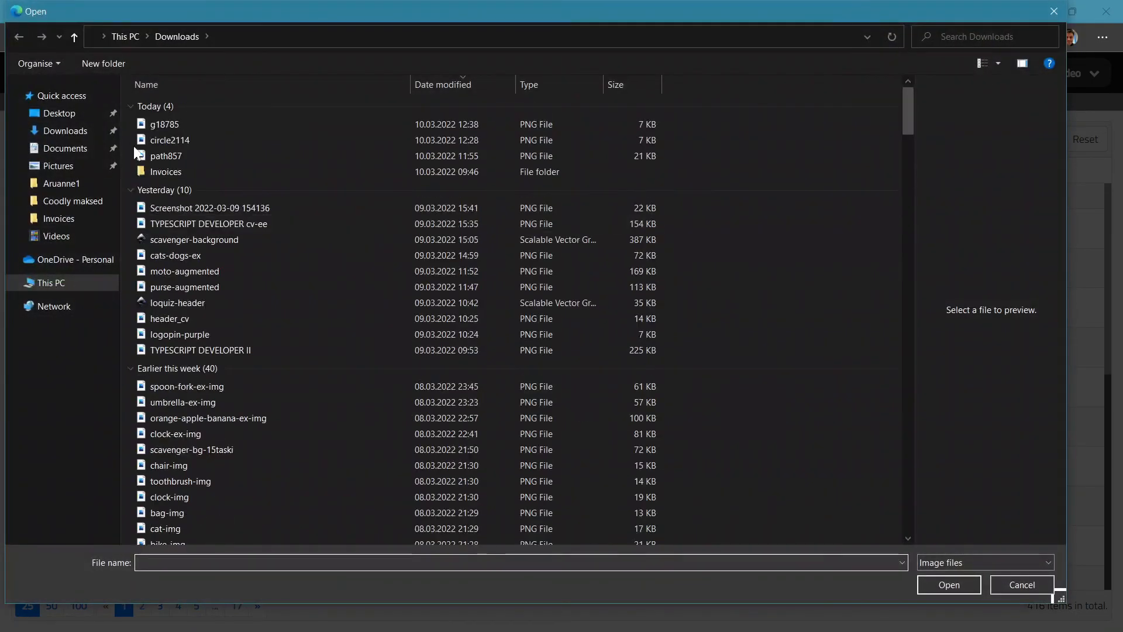
left_click(167, 124)
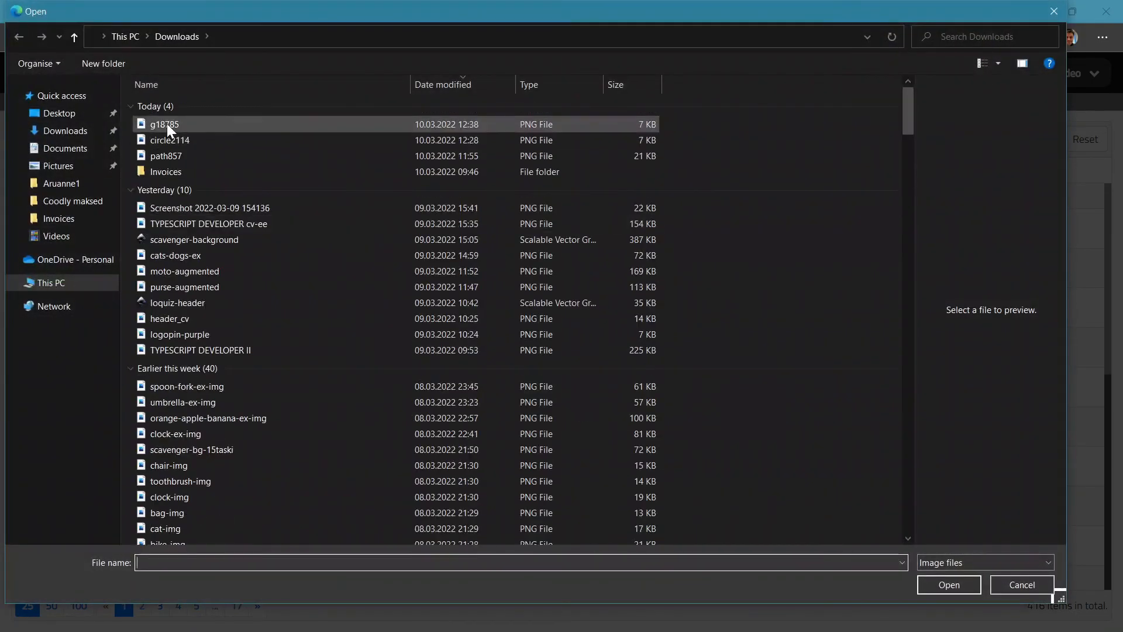
left_click(948, 584)
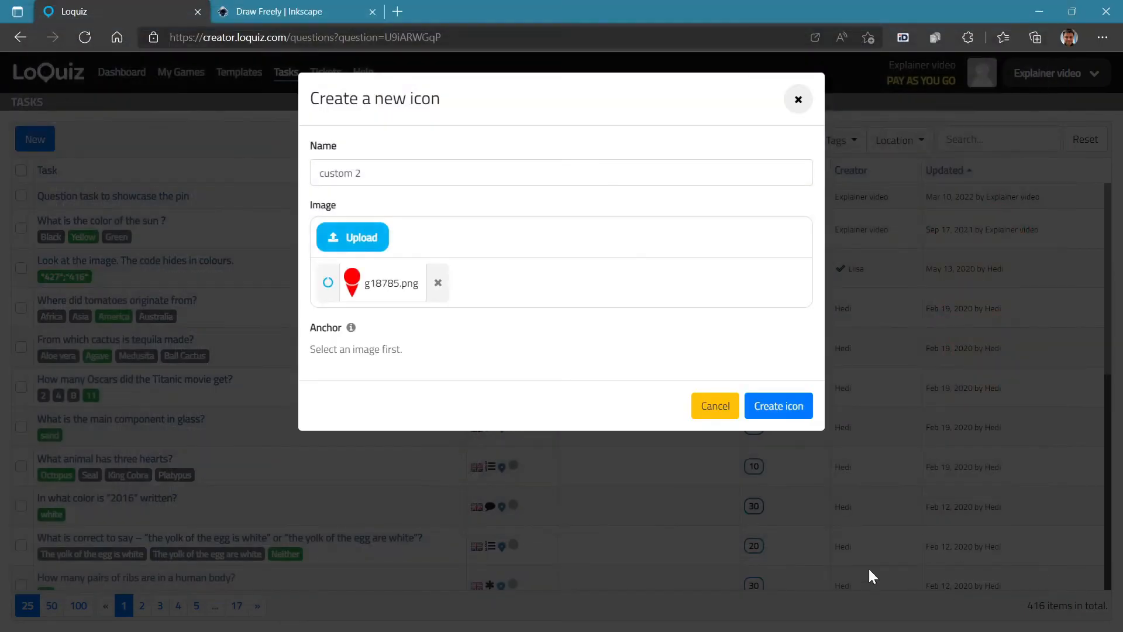
Step: Anchor the custom 2 icon at the pin's pointed tip, create the icon, and save the task with it
scroll(572, 348, "down", 2)
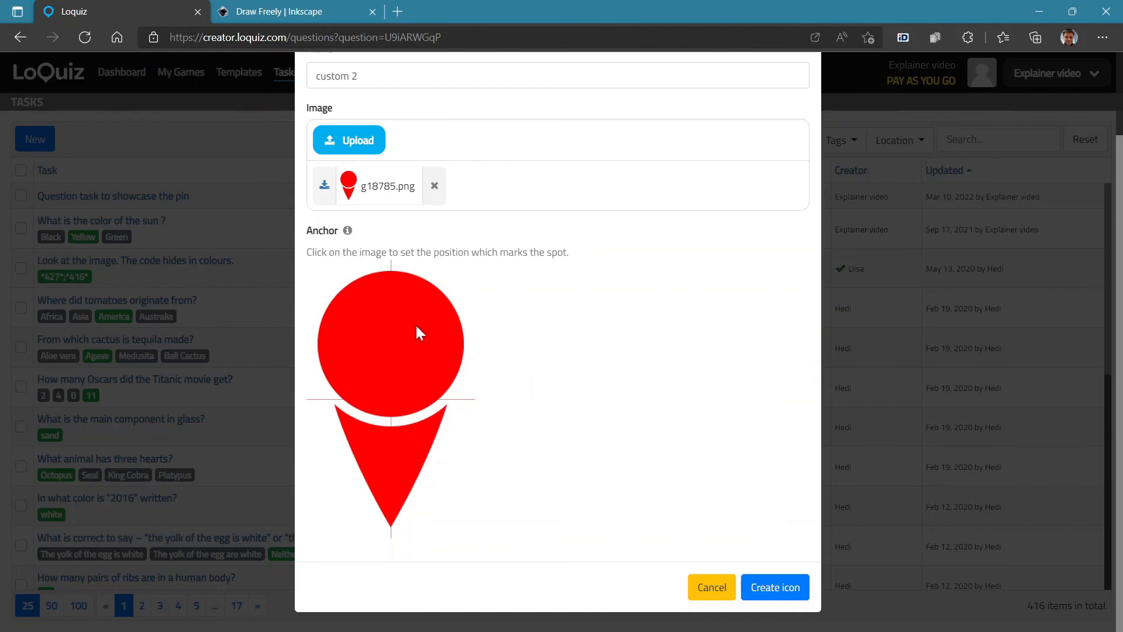
left_click(387, 513)
left_click(392, 526)
left_click(768, 587)
scroll(625, 398, "down", 5)
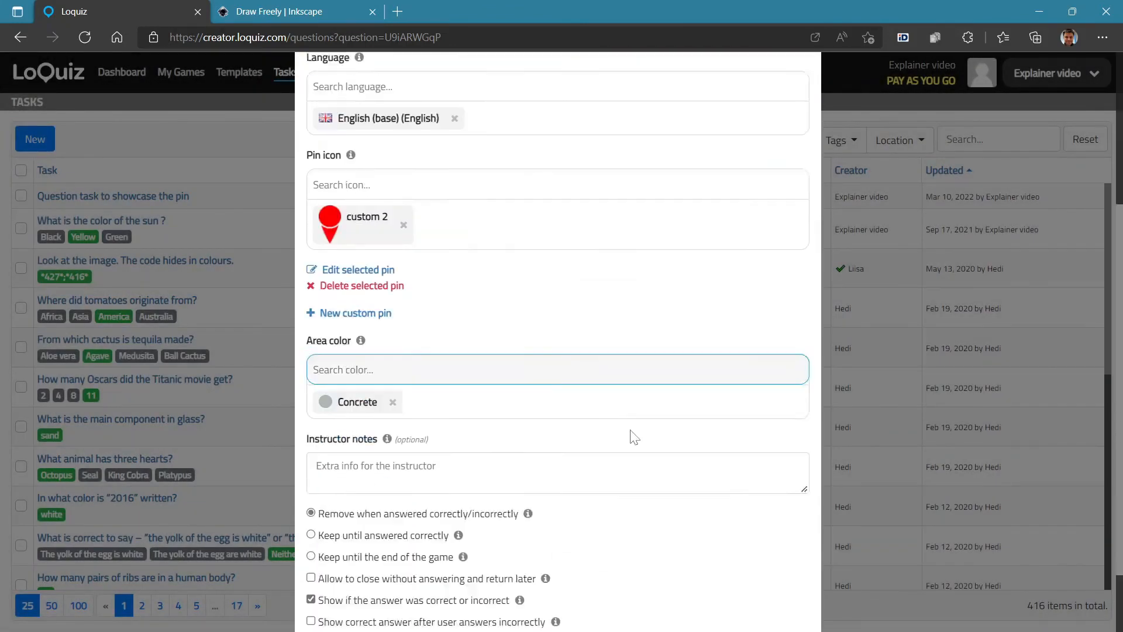
left_click(768, 587)
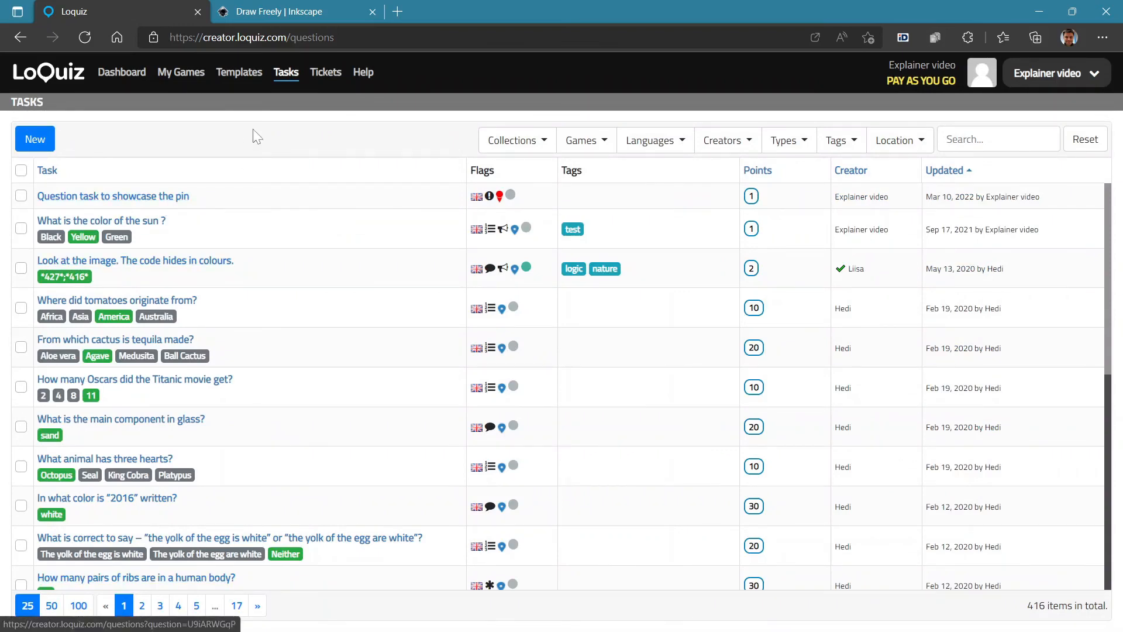
Step: Open the game Creator 10/03/2022 for editing and go to its task selection
left_click(184, 78)
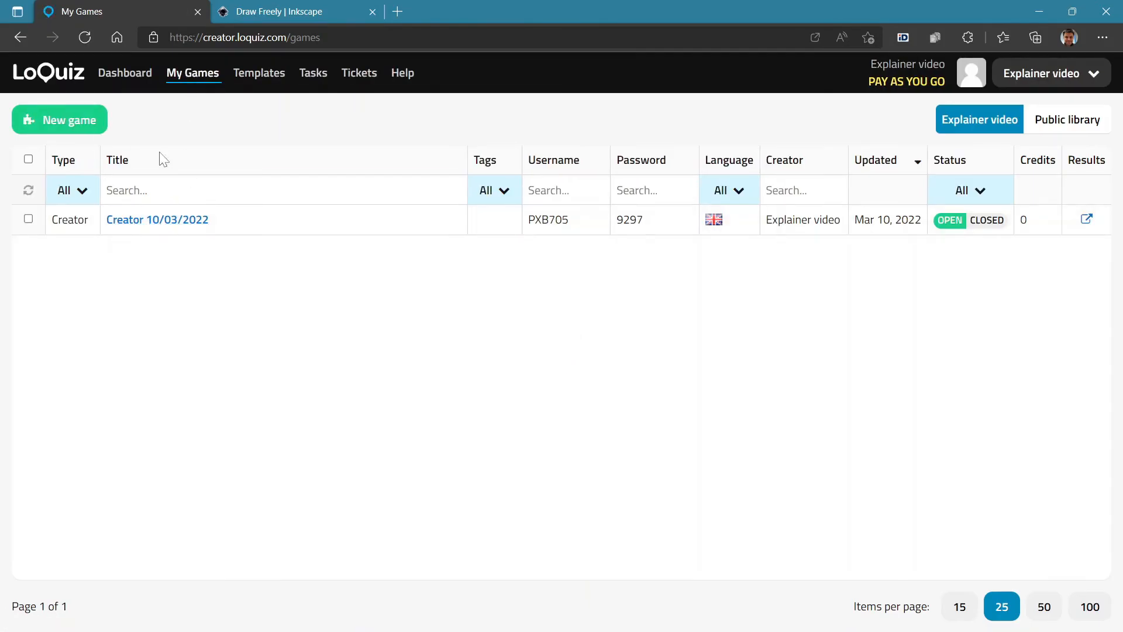
left_click(163, 222)
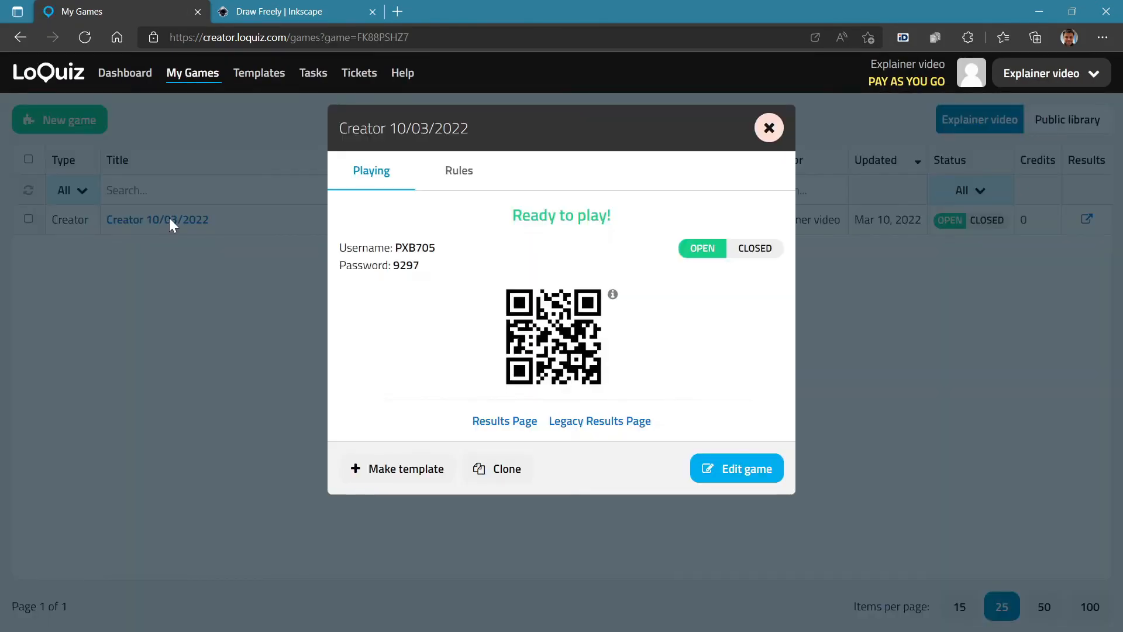
left_click(756, 468)
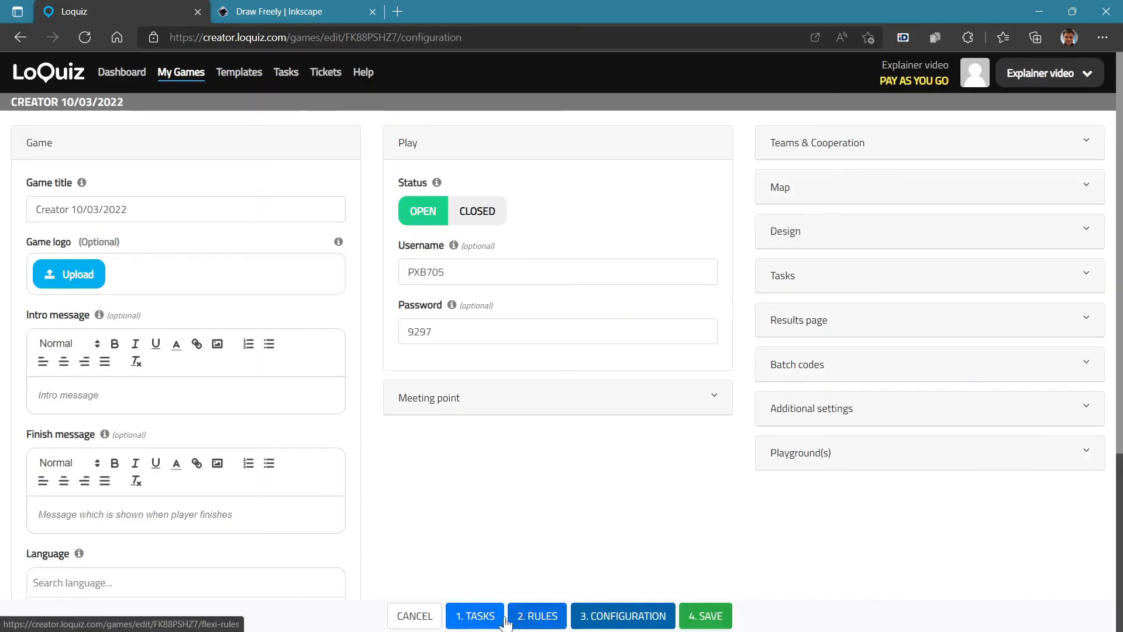
left_click(477, 616)
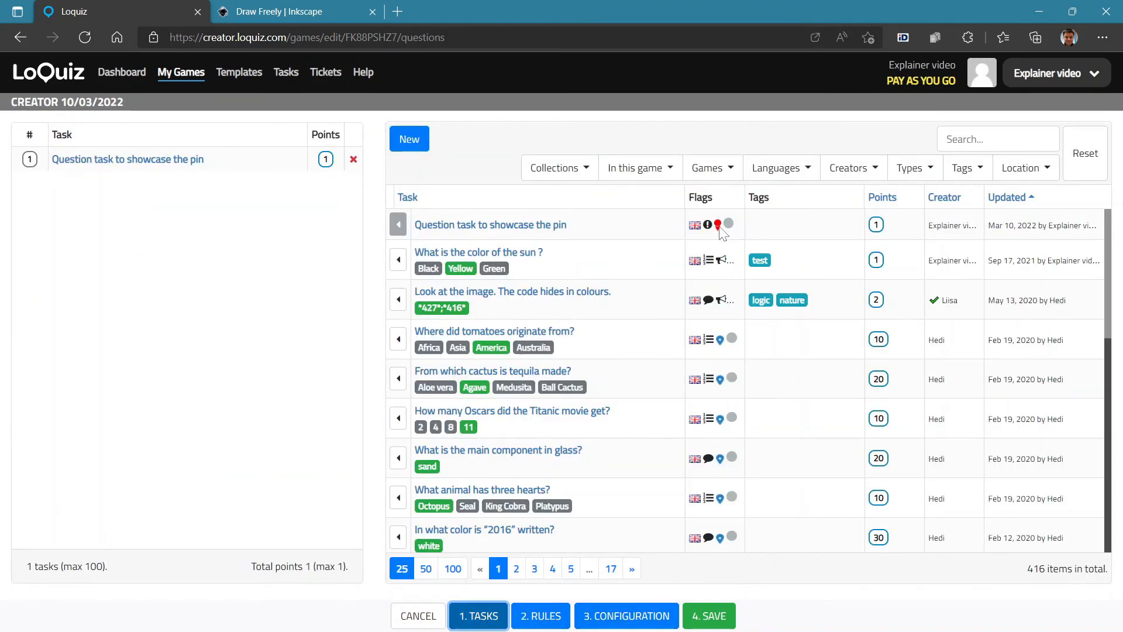
Step: Go to the game's rules and examine how the custom pin looks on the street map
left_click(536, 615)
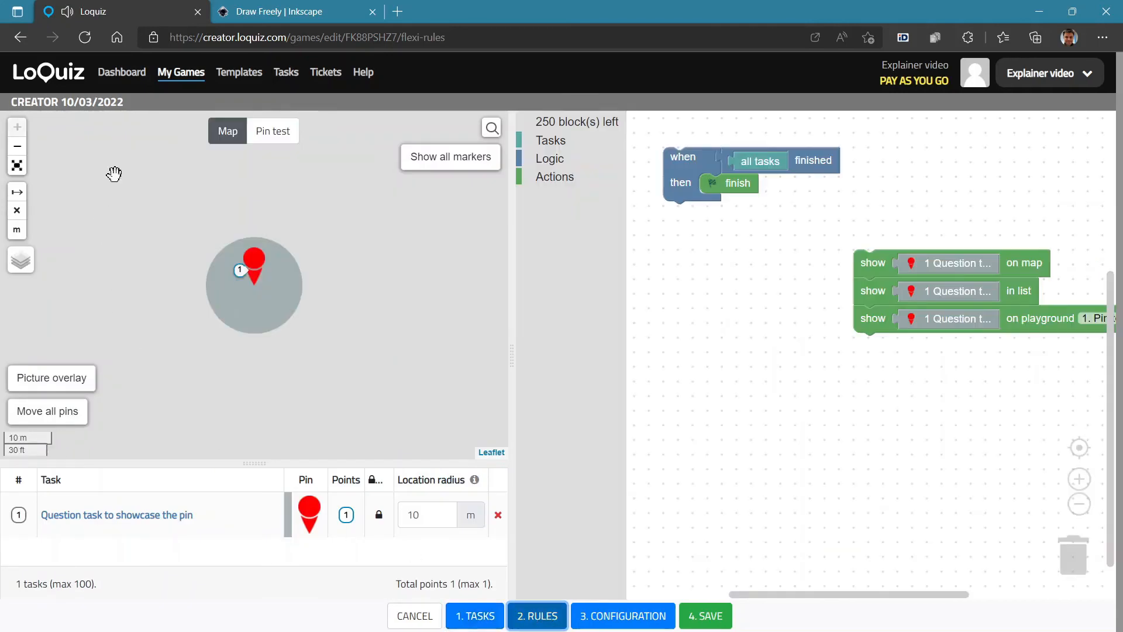
scroll(293, 334, "down", 3)
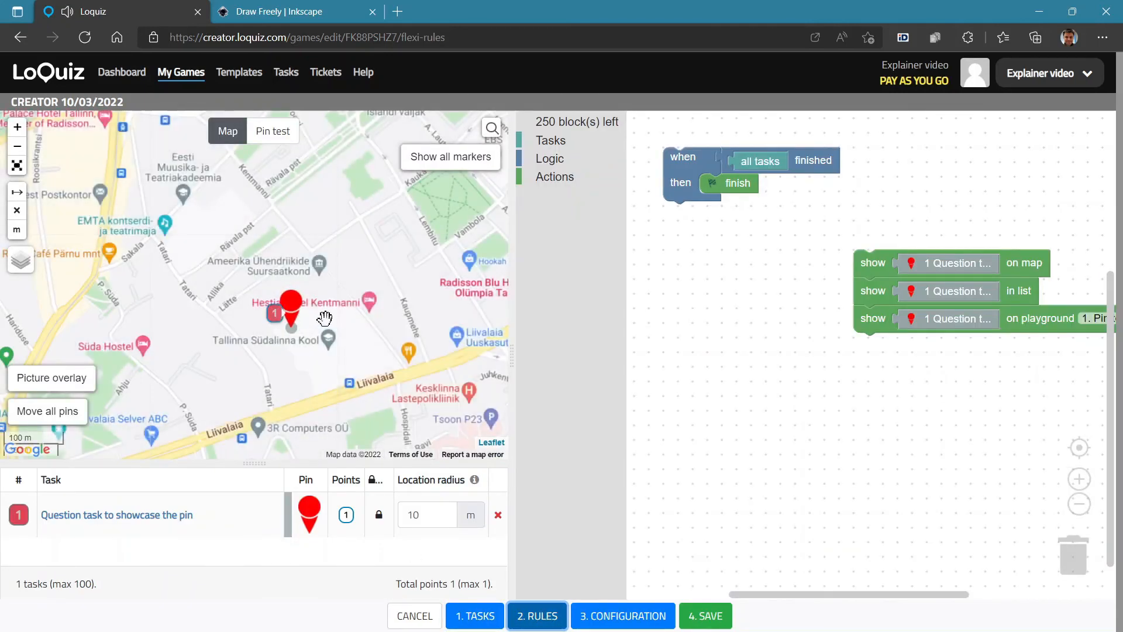
left_click_drag(334, 300, 284, 256)
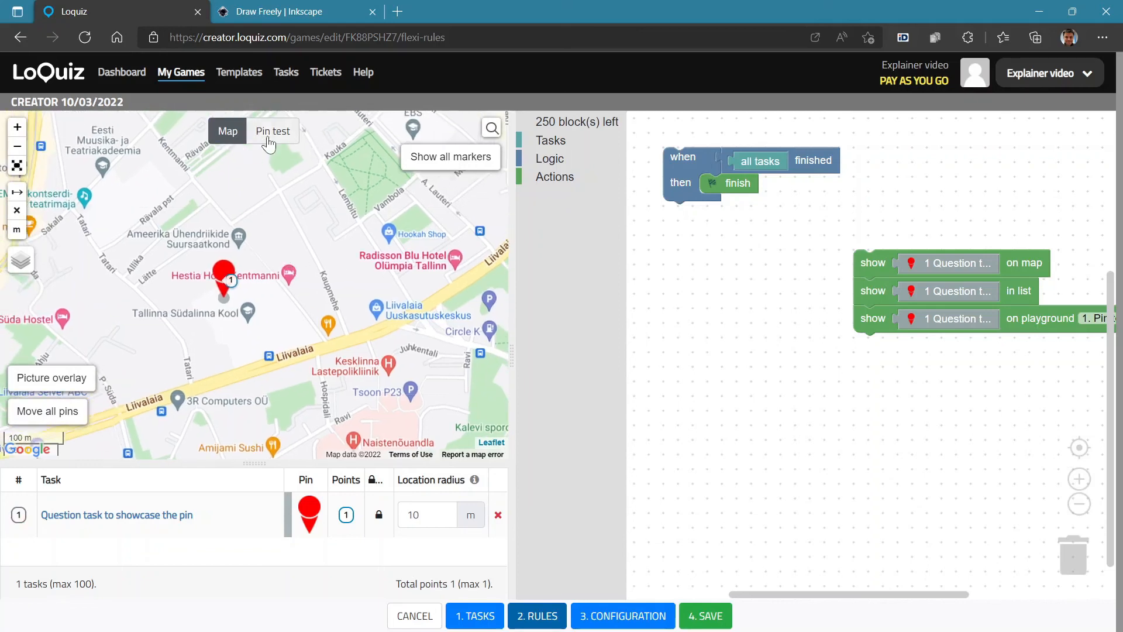
Step: On the Pin test playground, shrink the custom pin and place it just left of the LoQuiz logo
left_click(273, 131)
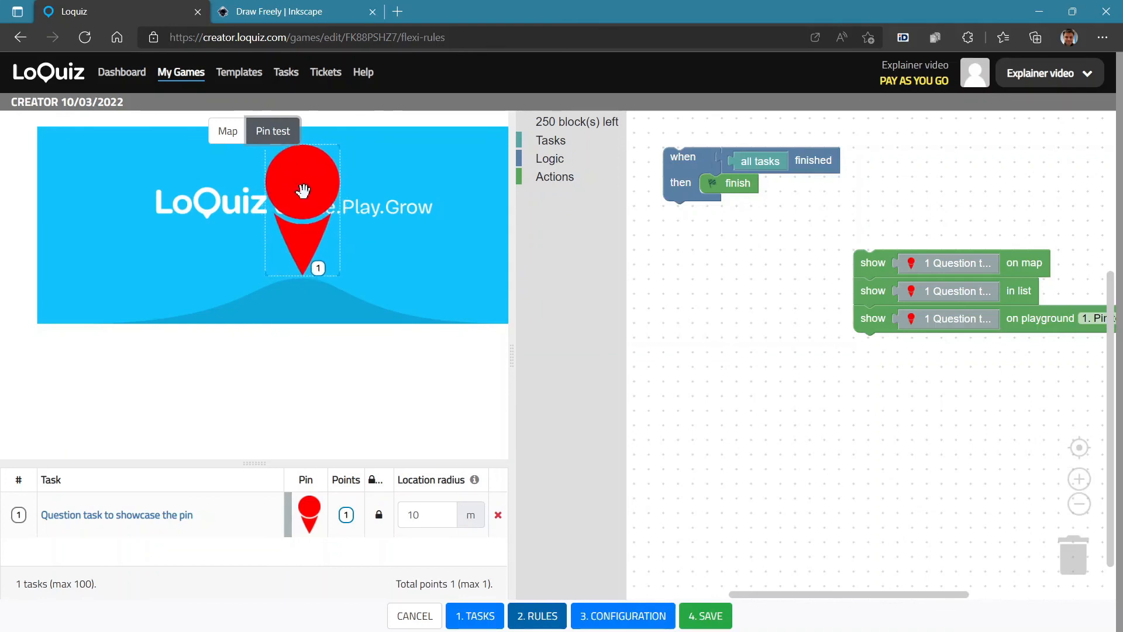
left_click_drag(340, 145, 111, 199)
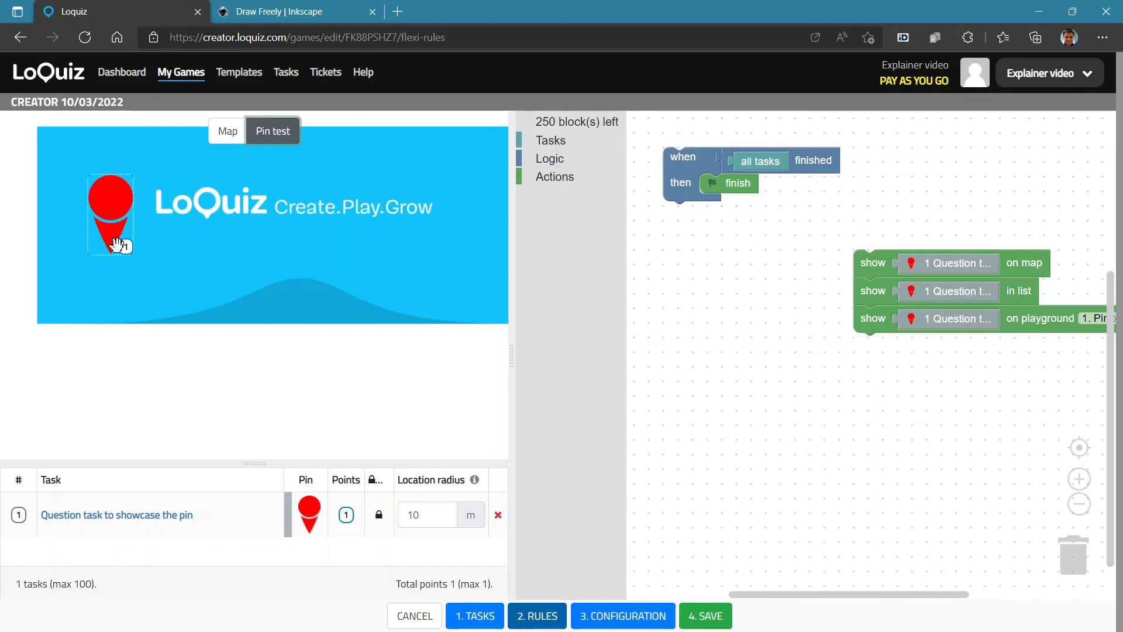